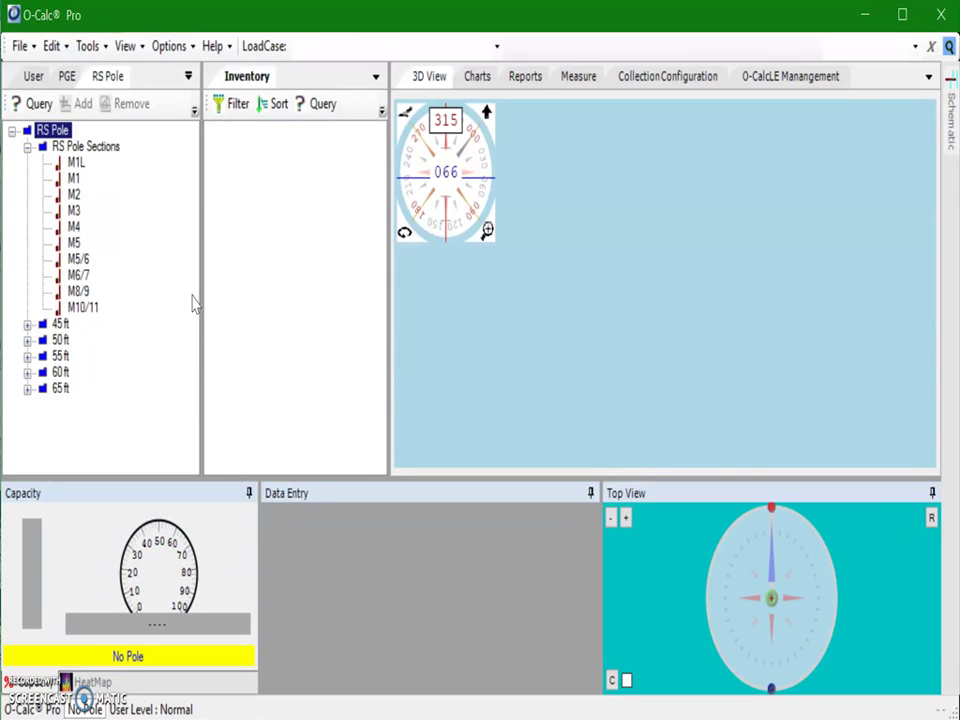
Create a new segmented pole from File > New Pole and dismiss the no-default-load-case notice.
click(282, 232)
click(30, 46)
mouse_move(107, 77)
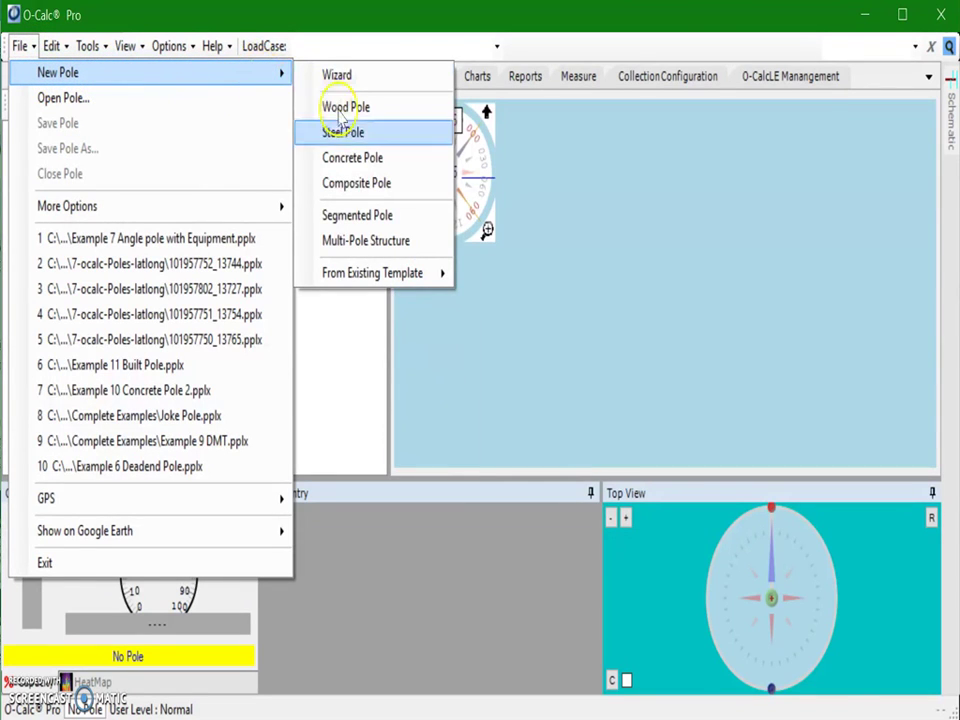
click(349, 219)
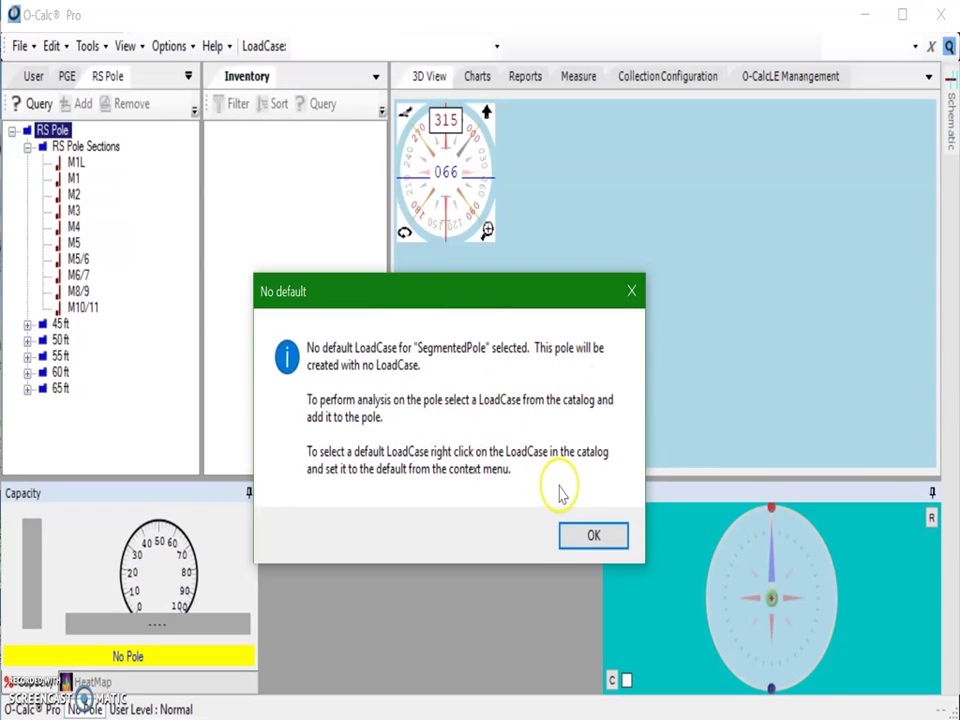
click(590, 538)
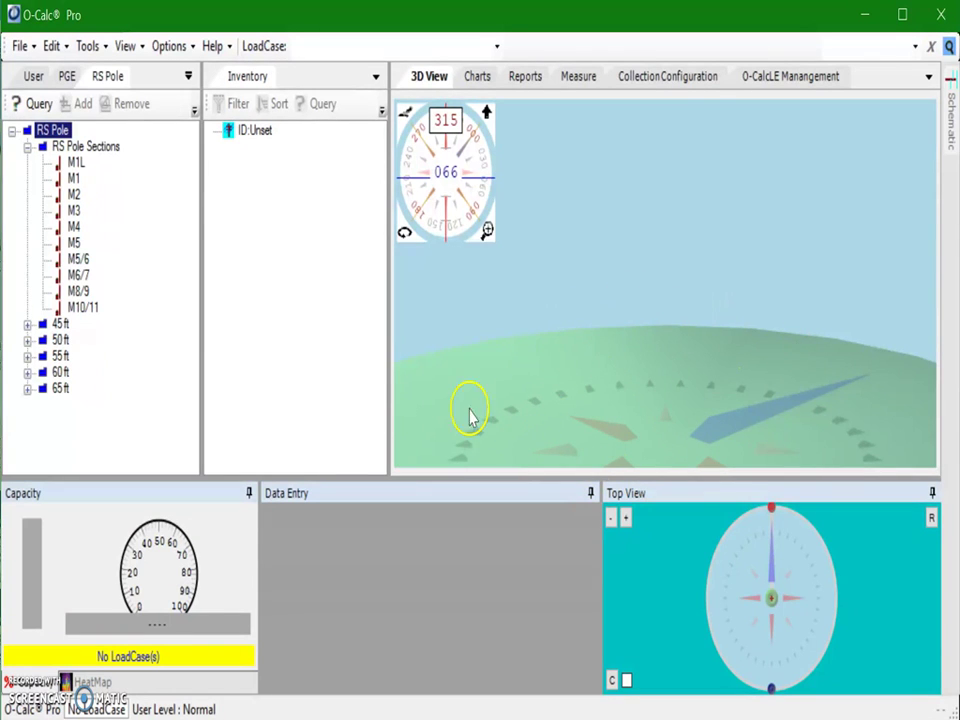
Show the ID:Unset pole's properties, select RS Pole Sections and bring up the RS pole data sheet.
click(244, 132)
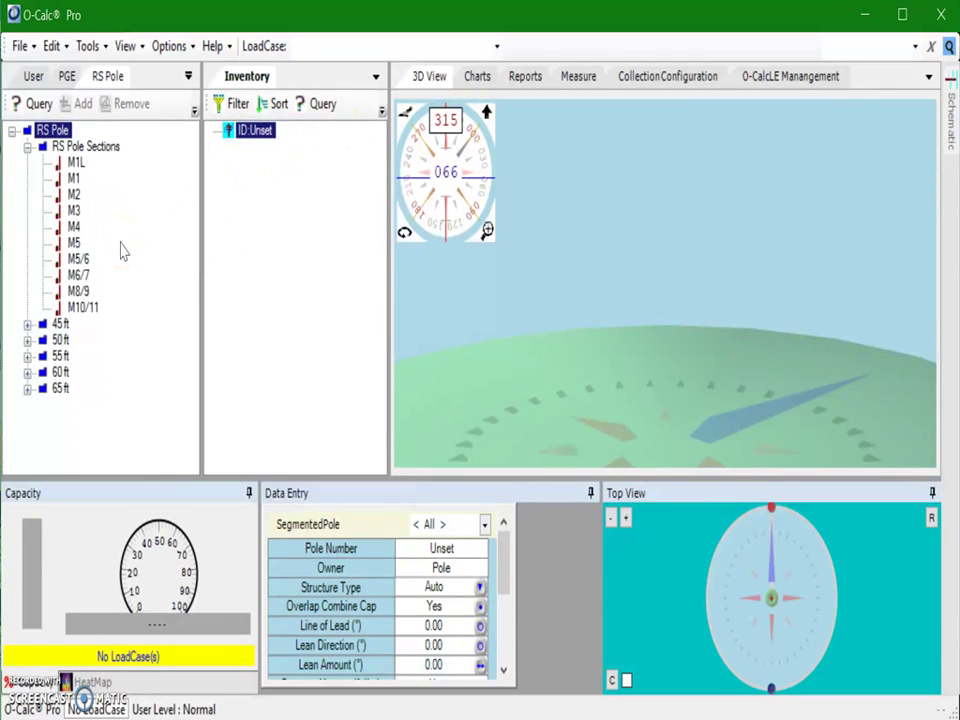
click(113, 150)
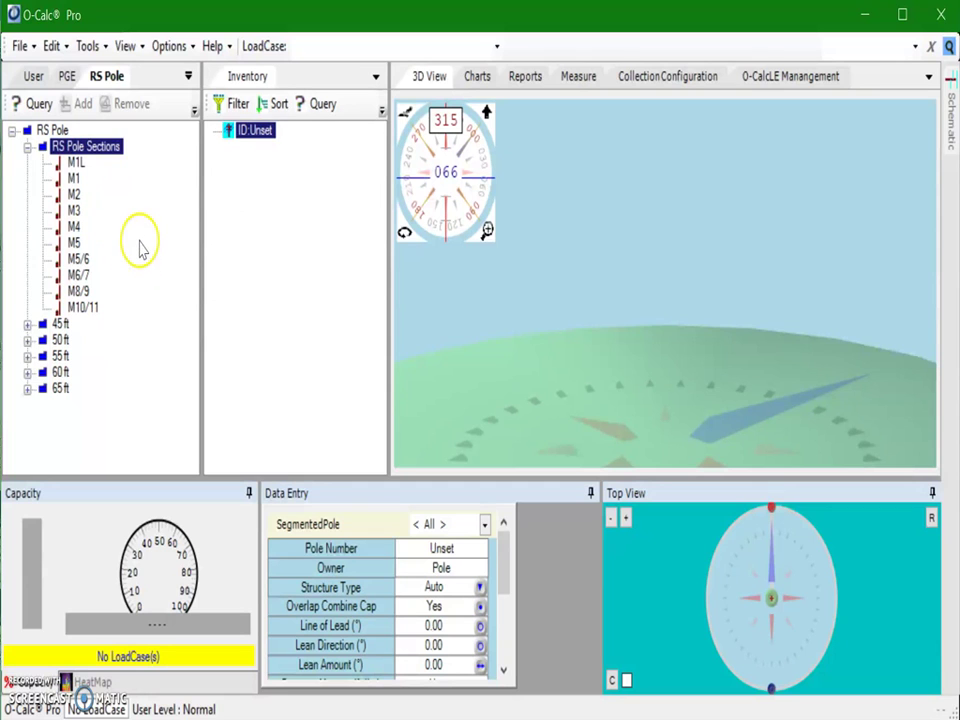
key(alt+Tab)
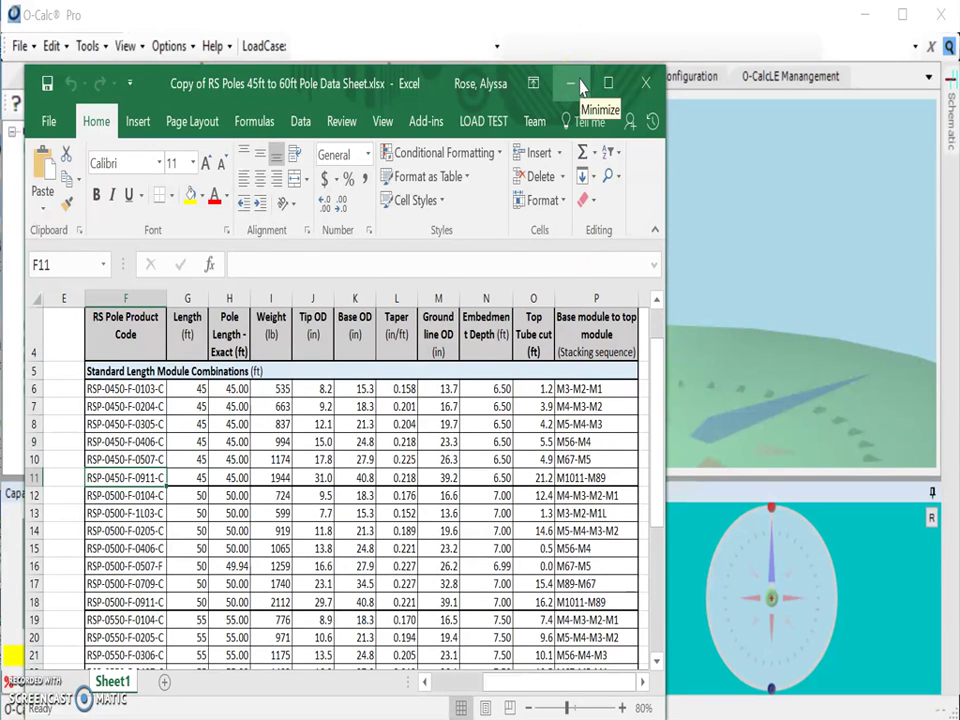
Minimize the Excel RS pole data sheet to return to O-Calc Pro.
click(580, 88)
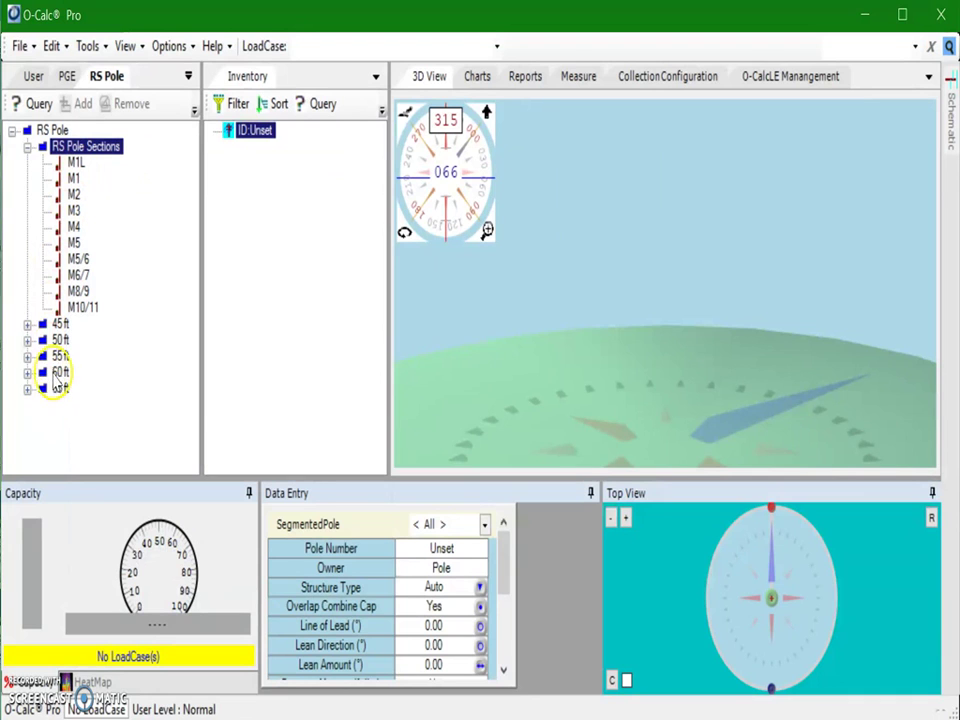
click(28, 325)
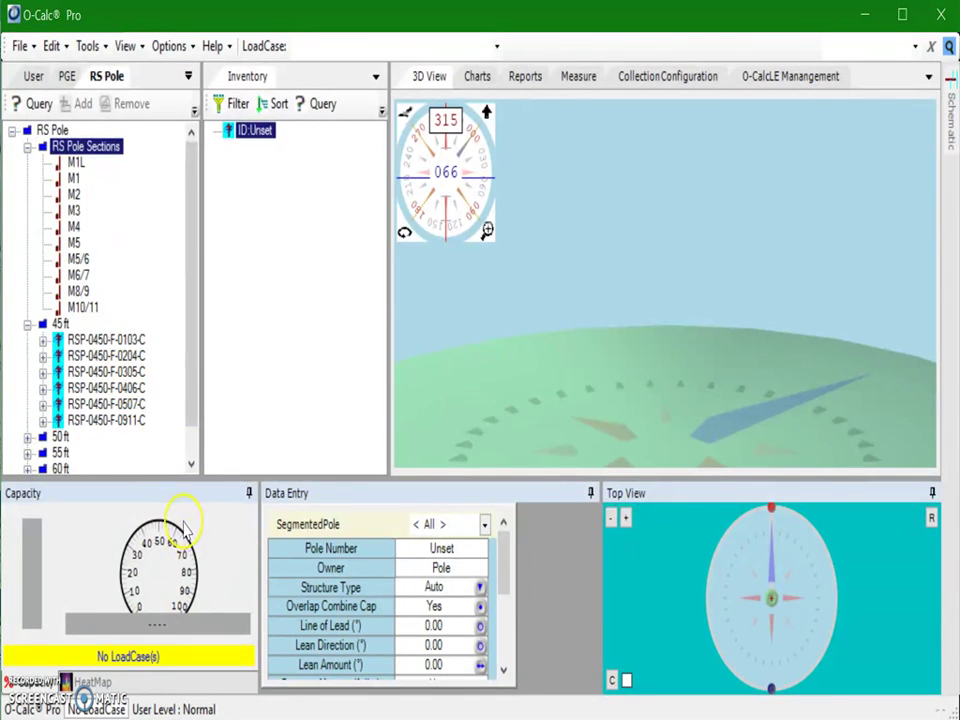
click(43, 340)
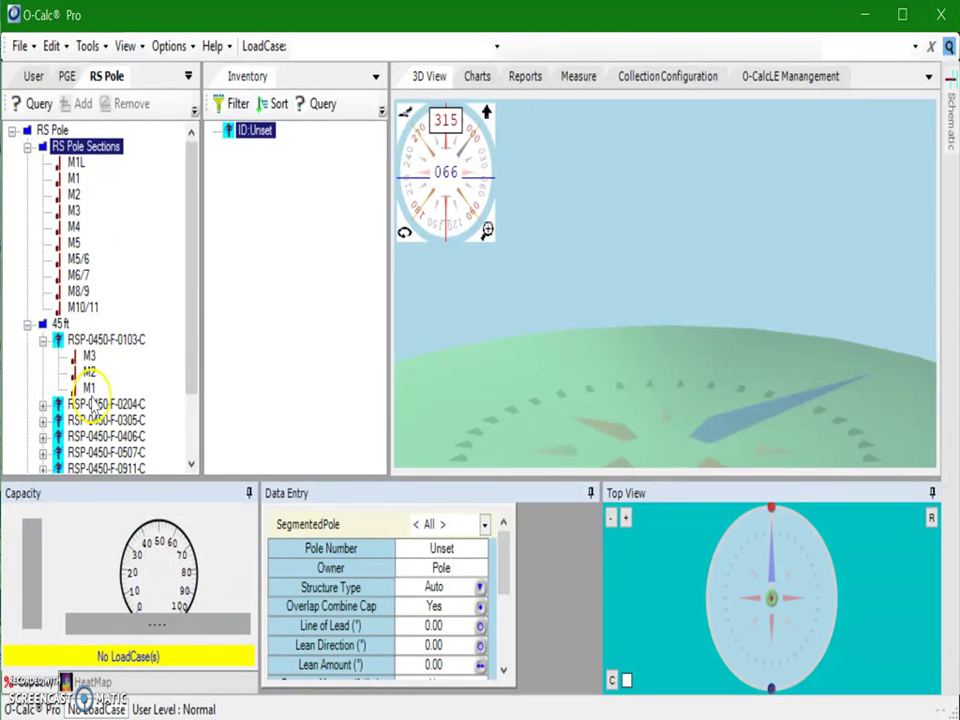
click(43, 341)
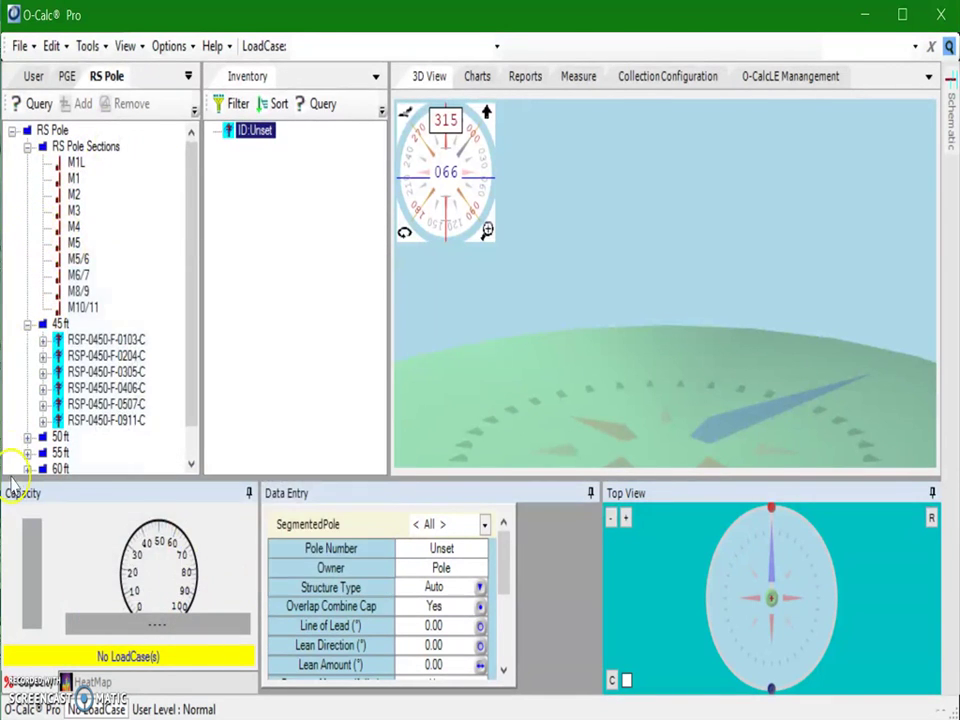
click(27, 324)
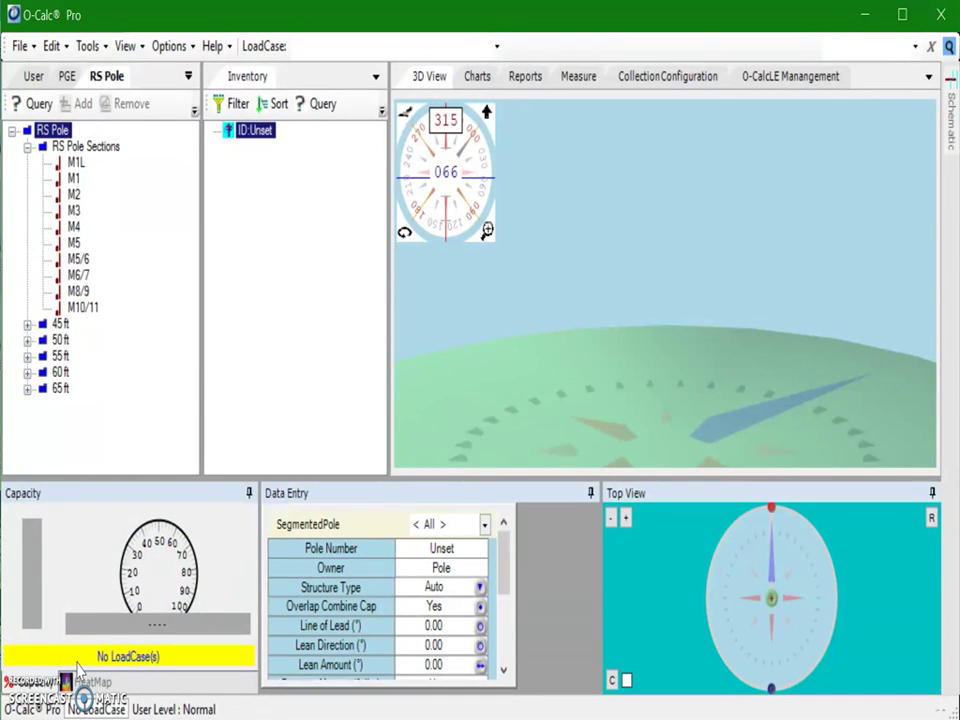
In the Excel data sheet, select row 6: RSP-0450-F-0103-C (45 ft, M3-M2-M1, 1.2 ft top cut).
key(alt+Tab)
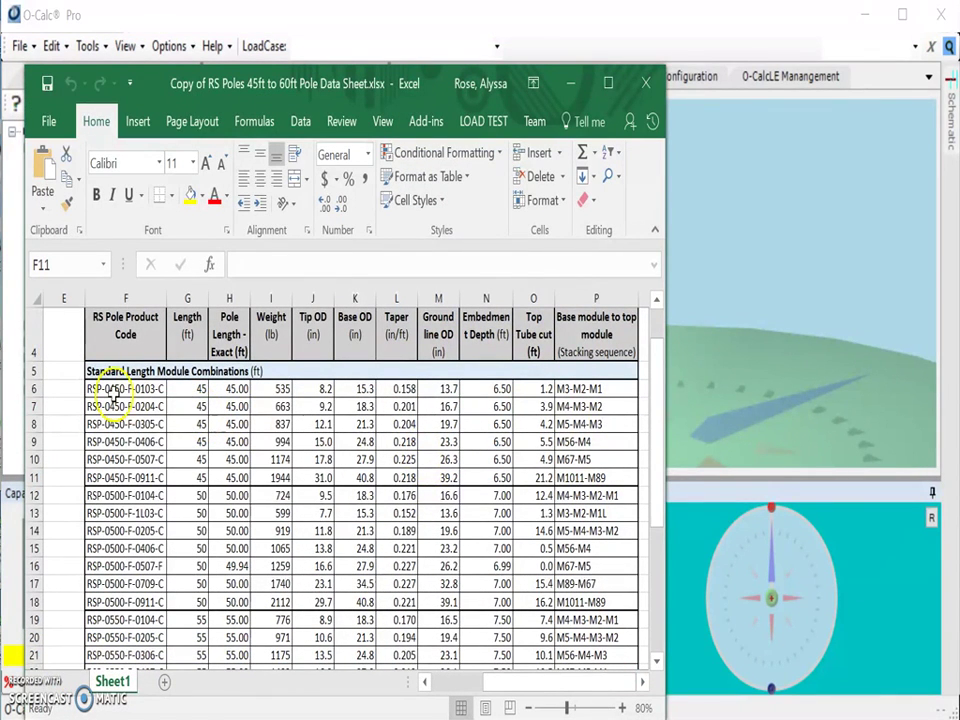
click(33, 389)
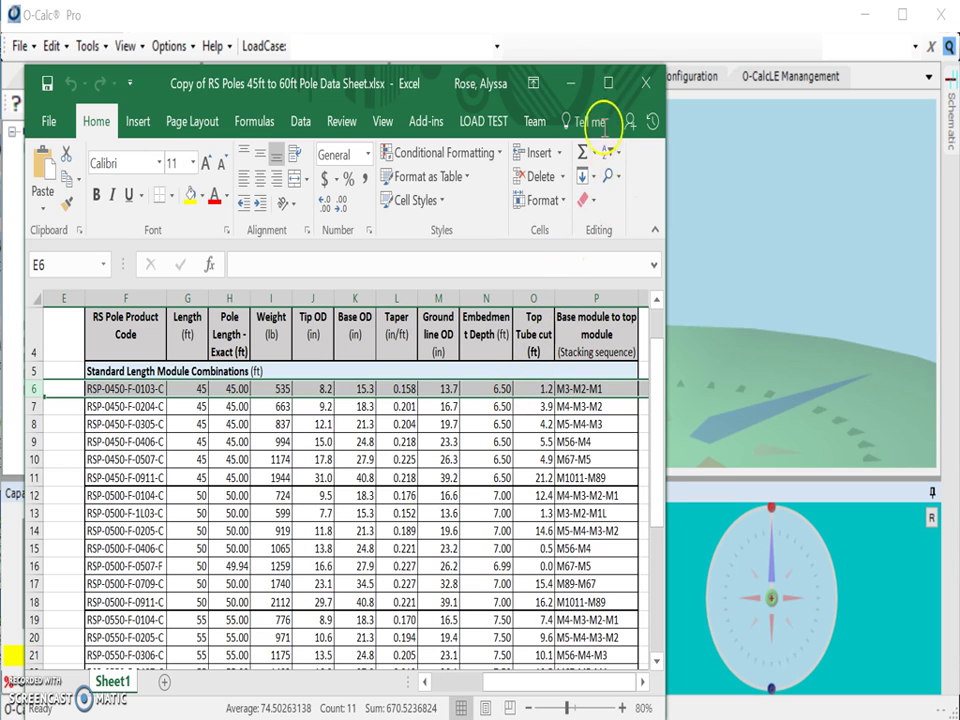
Add section M3 to the ID:Unset pole as its base at a height of -6.5 ft.
click(562, 83)
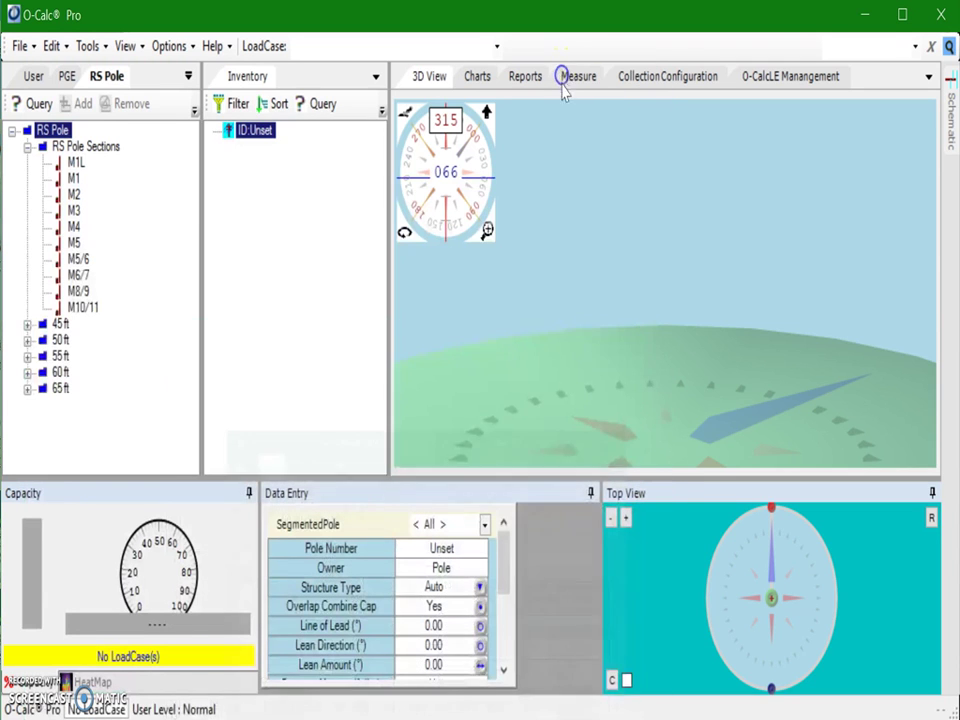
click(75, 210)
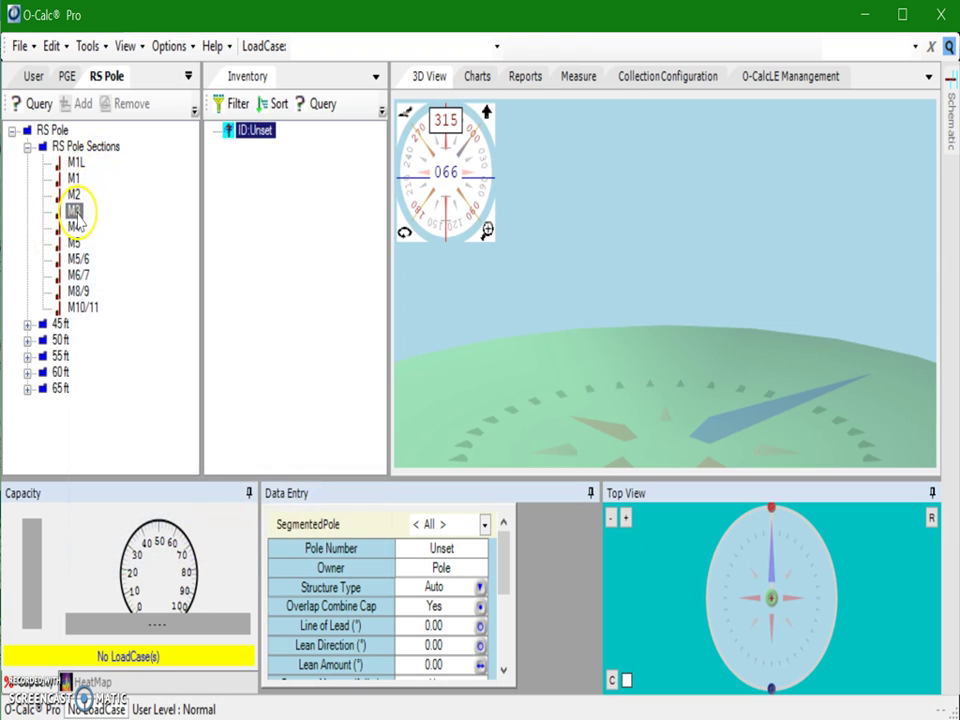
drag(78, 212, 260, 142)
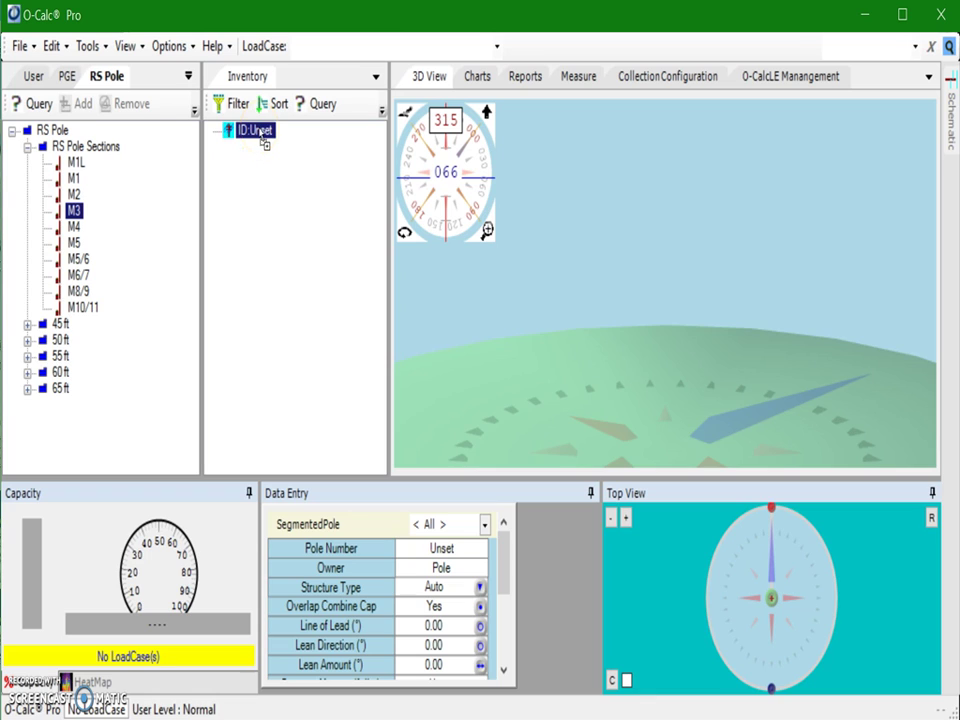
drag(262, 140, 264, 144)
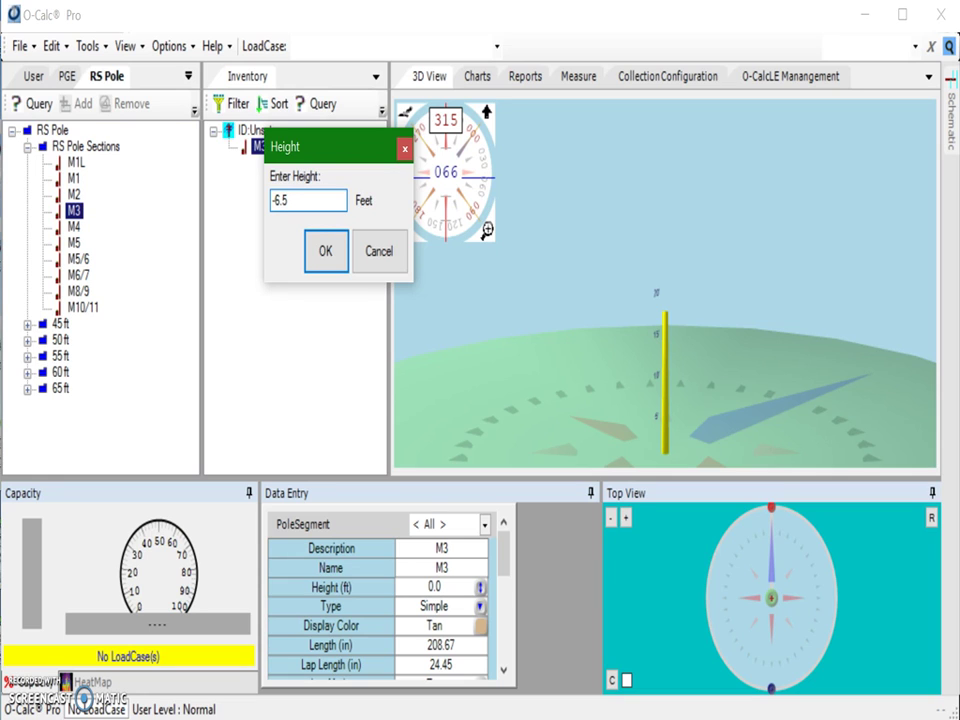
click(325, 252)
drag(705, 339, 677, 398)
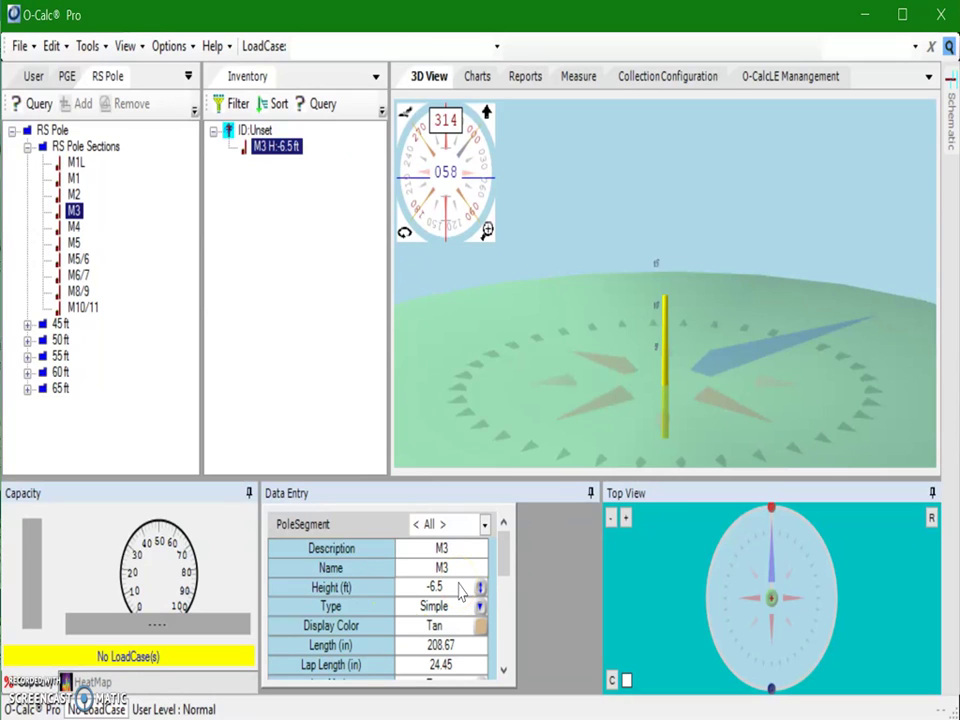
drag(497, 575, 502, 555)
click(456, 643)
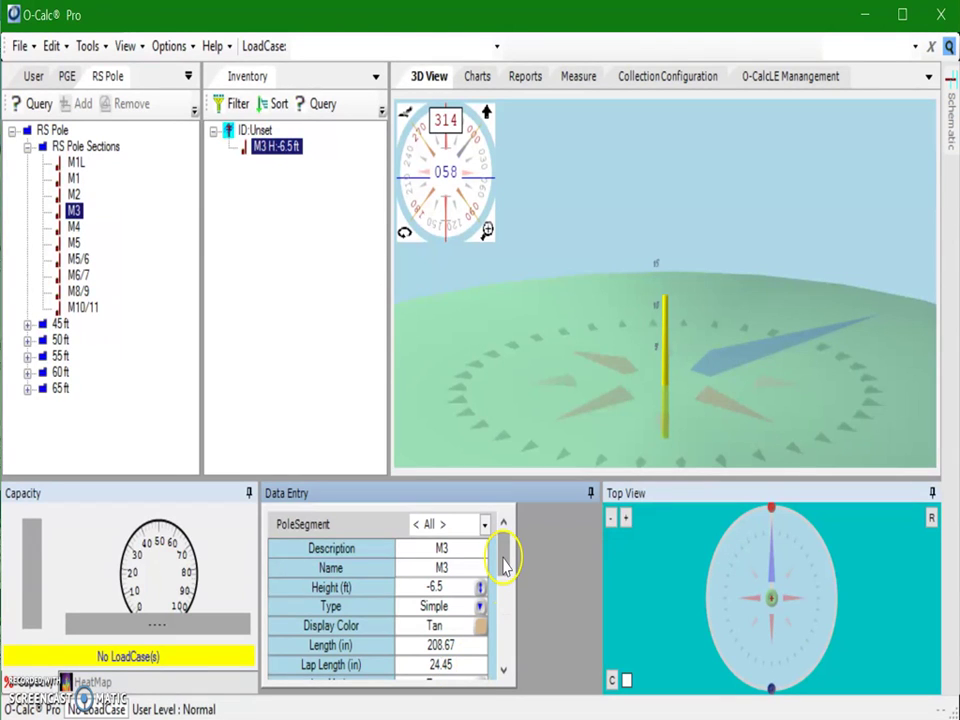
drag(507, 557, 505, 588)
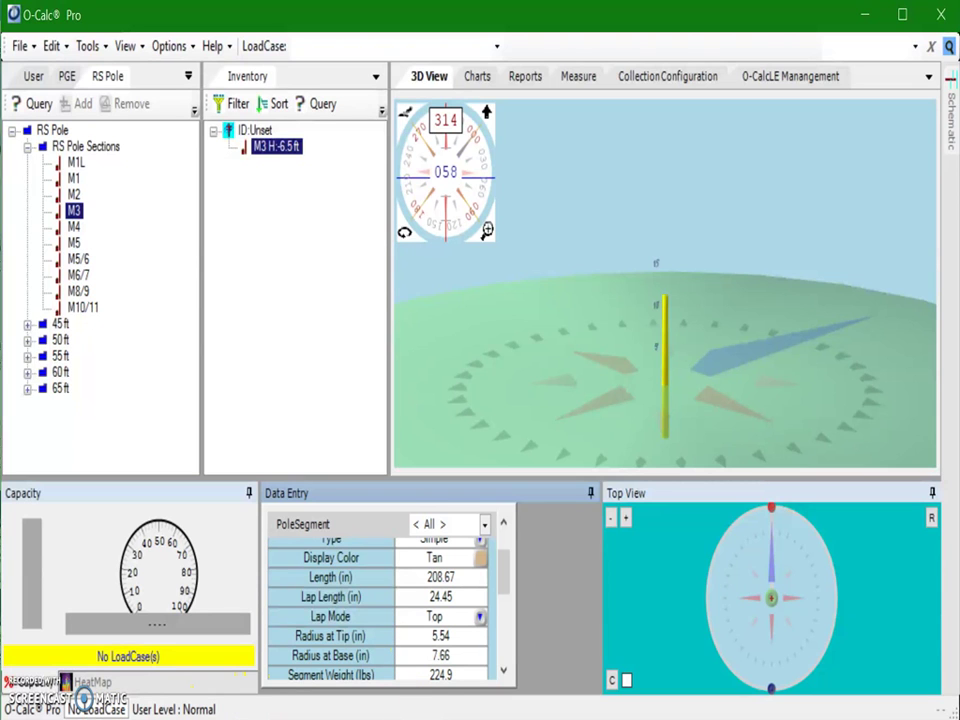
key(alt+Tab)
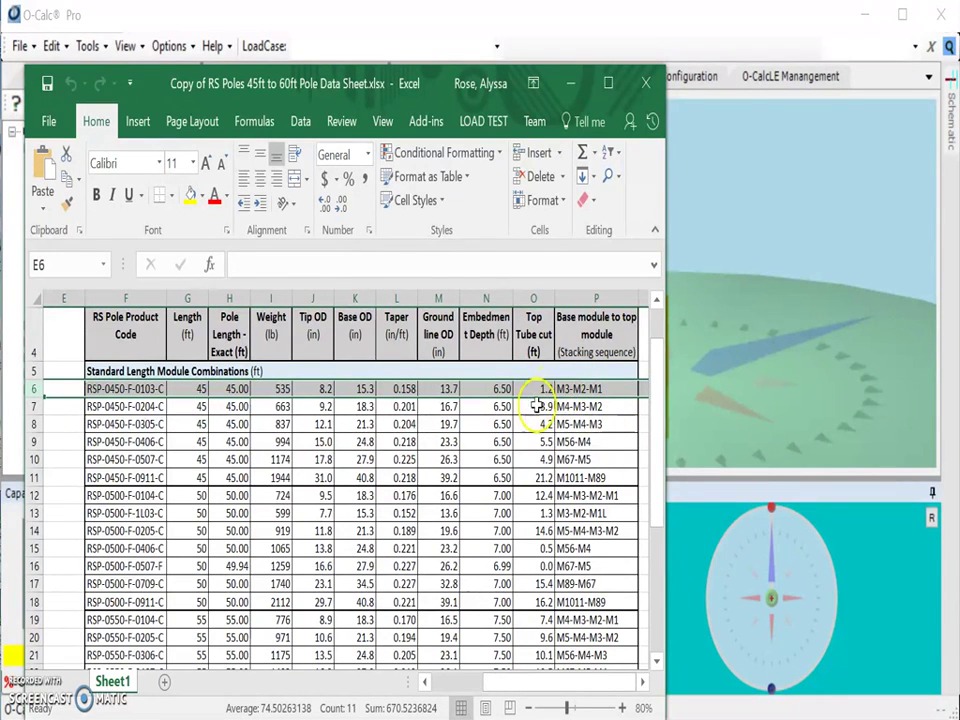
click(570, 83)
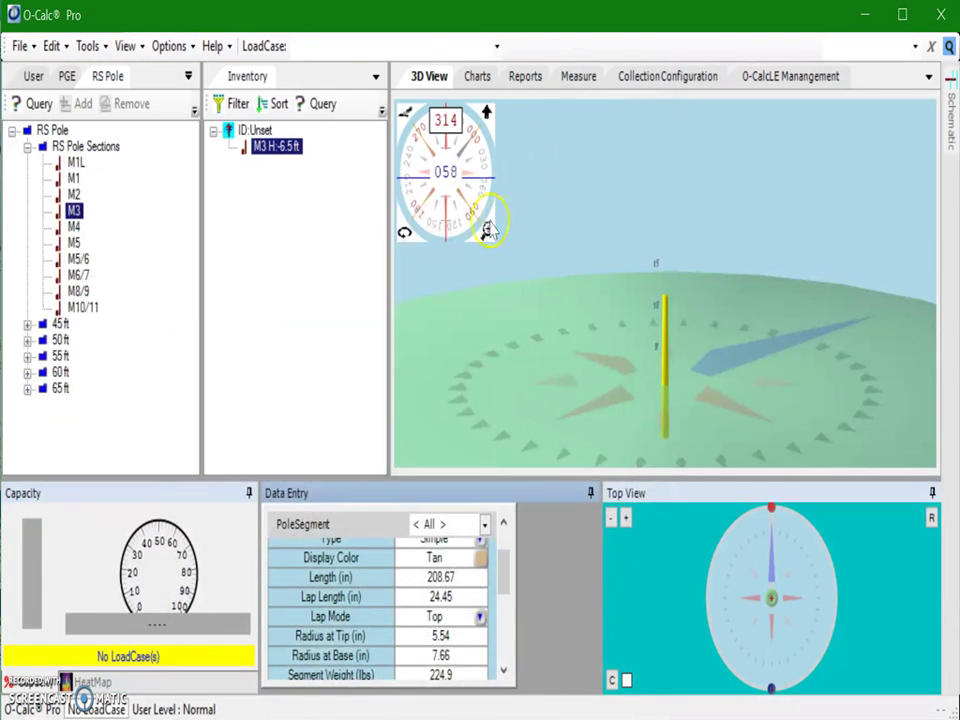
Add section M2 to the ID:Unset pole at a height of 0.0 ft.
click(75, 194)
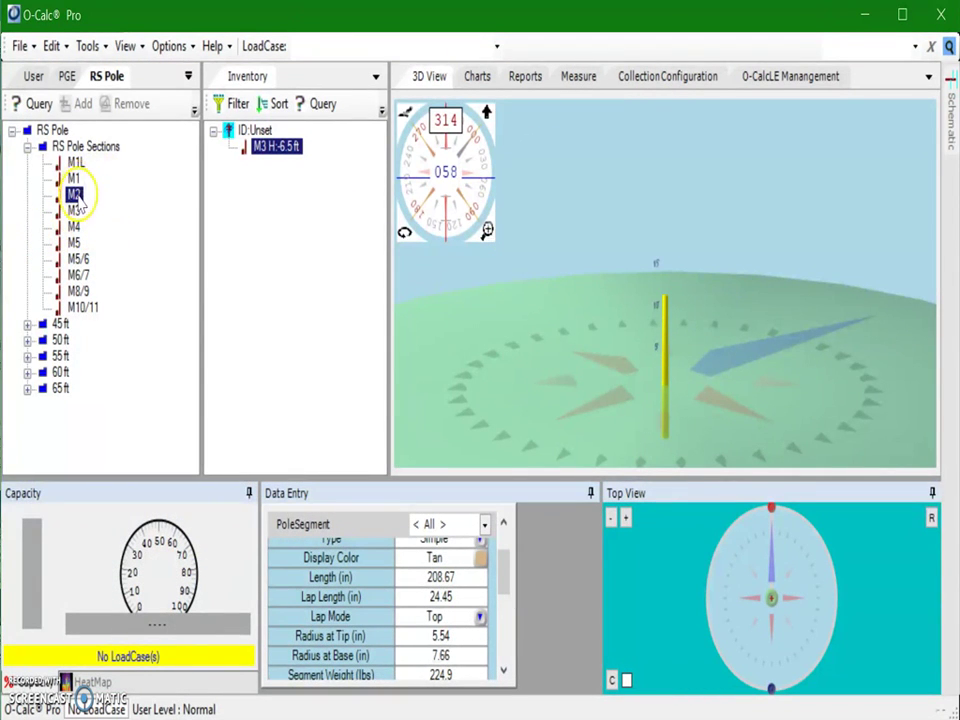
drag(80, 196, 262, 133)
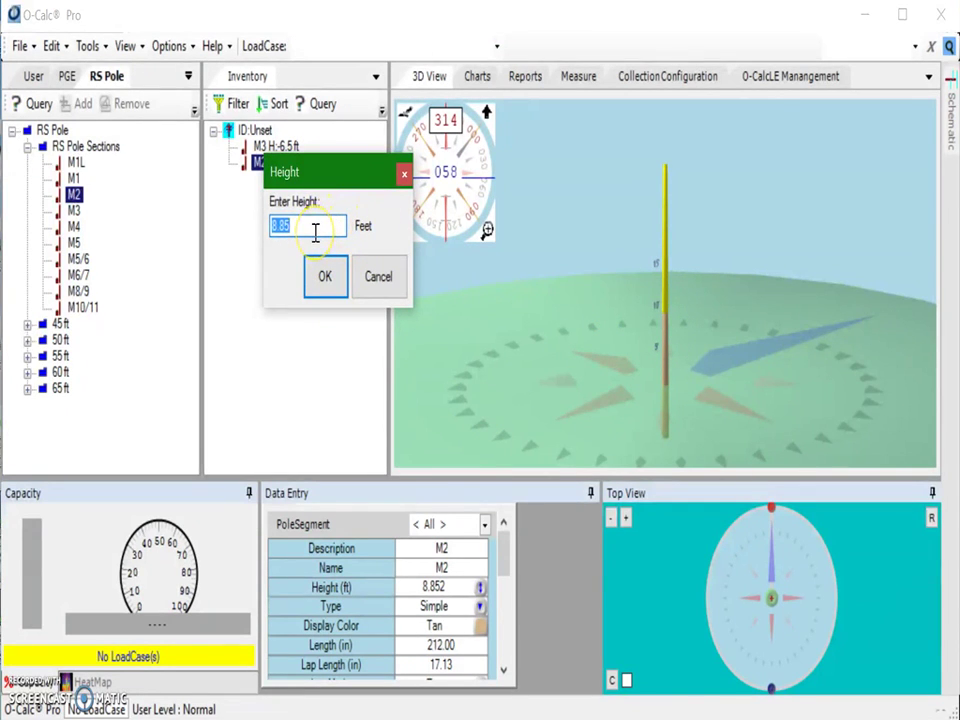
key(Return)
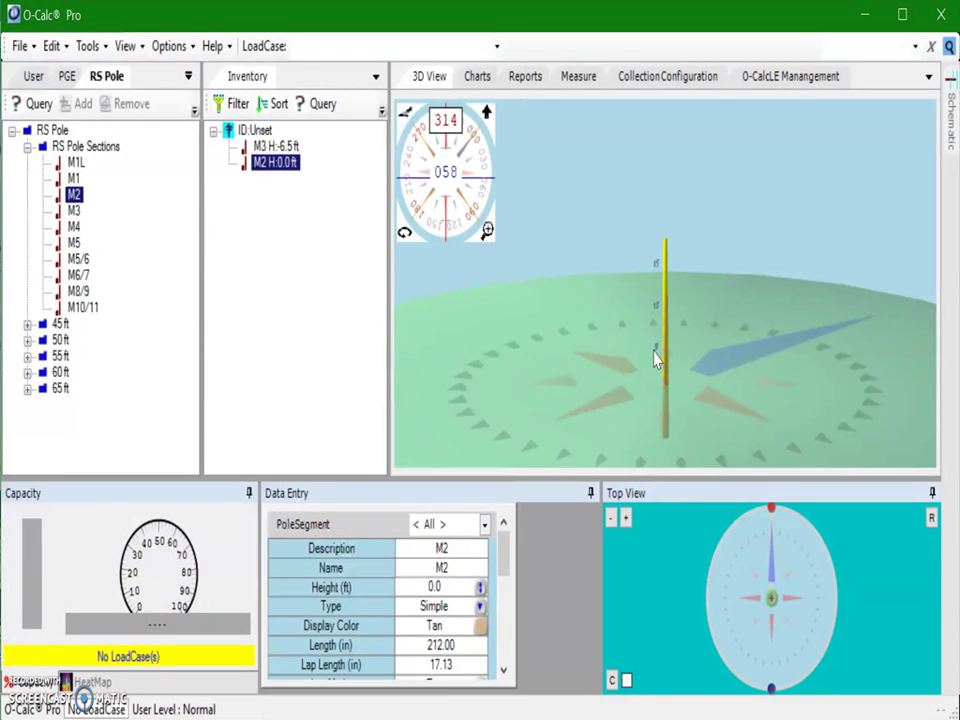
Delete the misplaced M2 section and re-add it at 8.85 ft.
key(Delete)
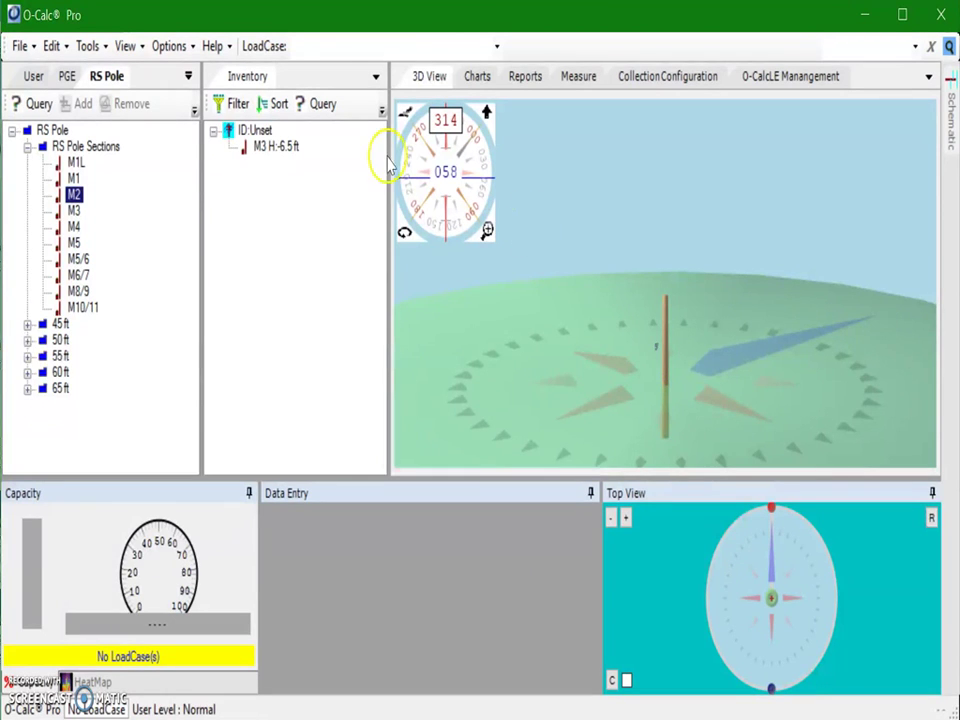
drag(81, 197, 268, 135)
click(321, 239)
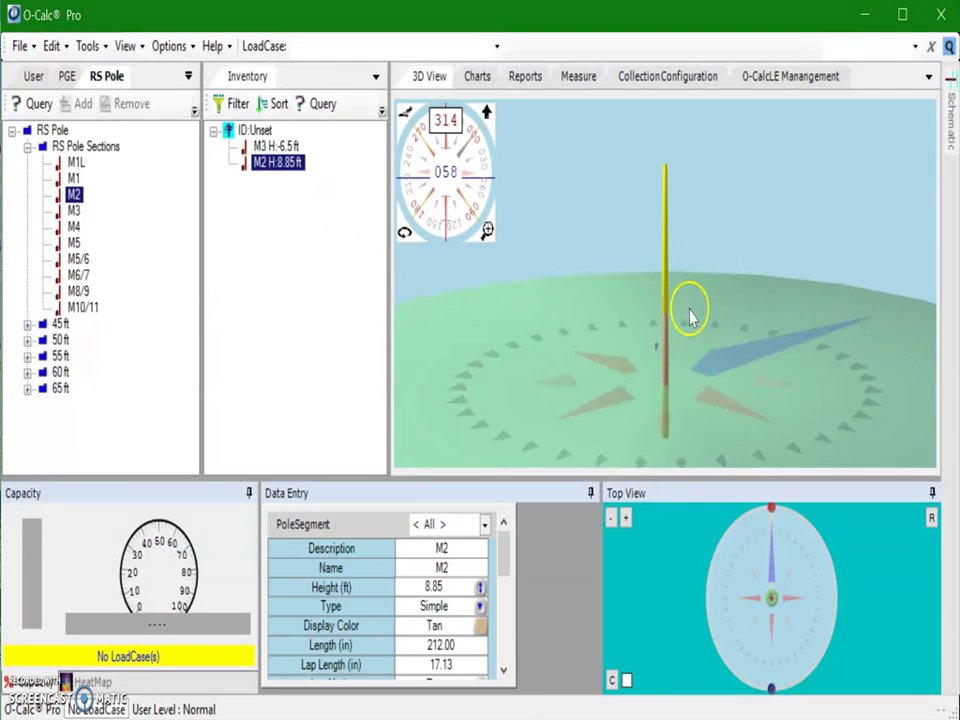
Add section M1 on top of the pole at 25.09 ft.
scroll(662, 300, up, 5)
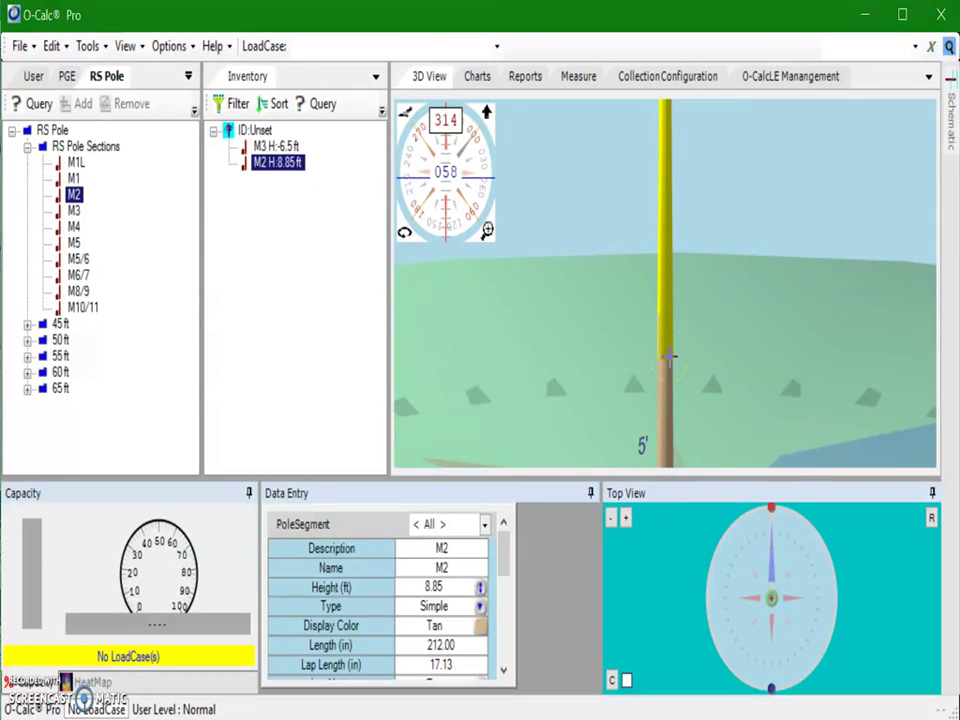
click(670, 312)
drag(737, 311, 740, 175)
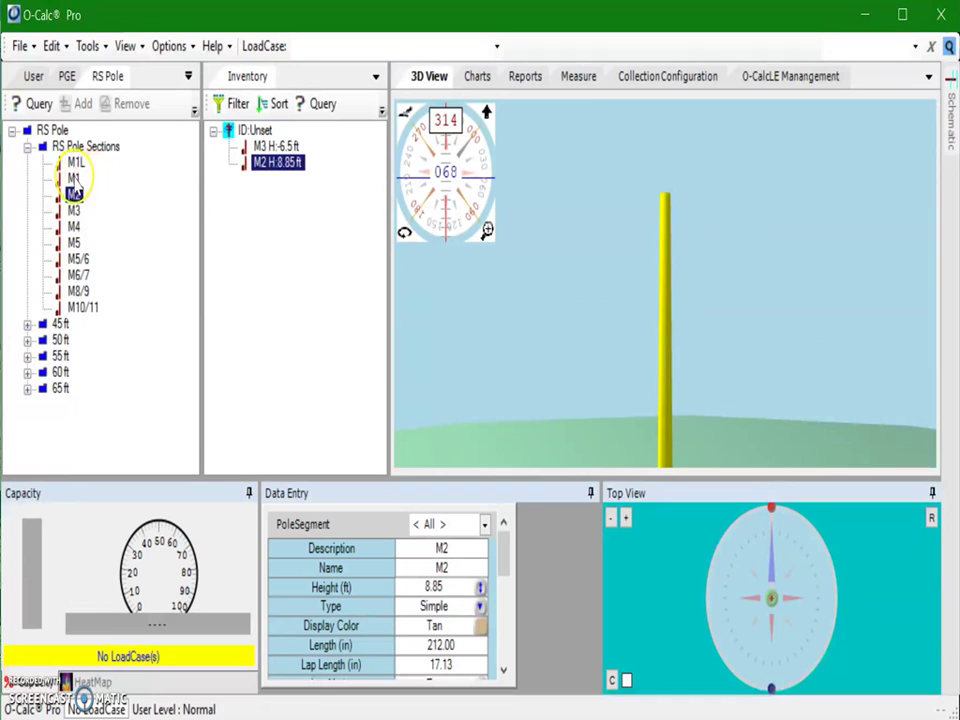
click(74, 178)
drag(74, 178, 262, 130)
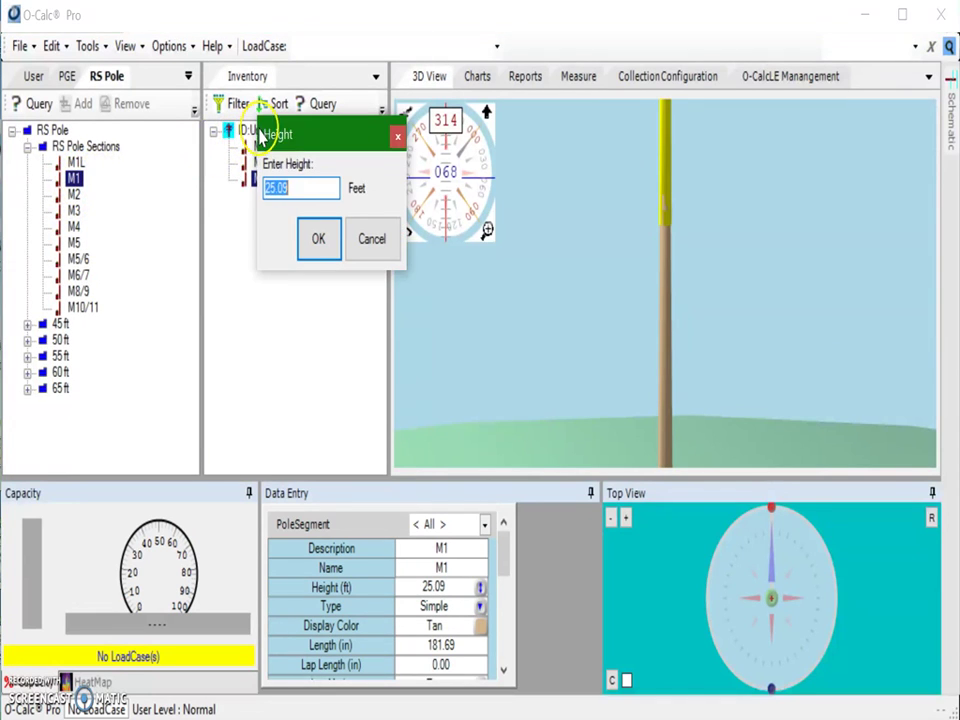
click(312, 237)
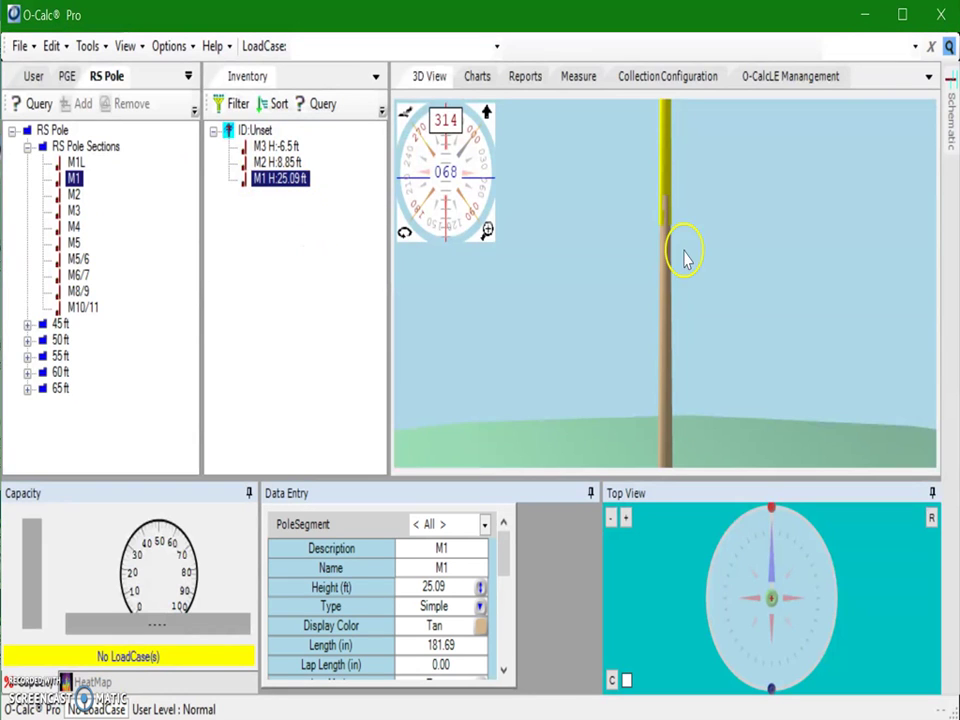
Select section M1 and highlight its 181.69 in Length value in Data Entry.
drag(709, 279, 673, 187)
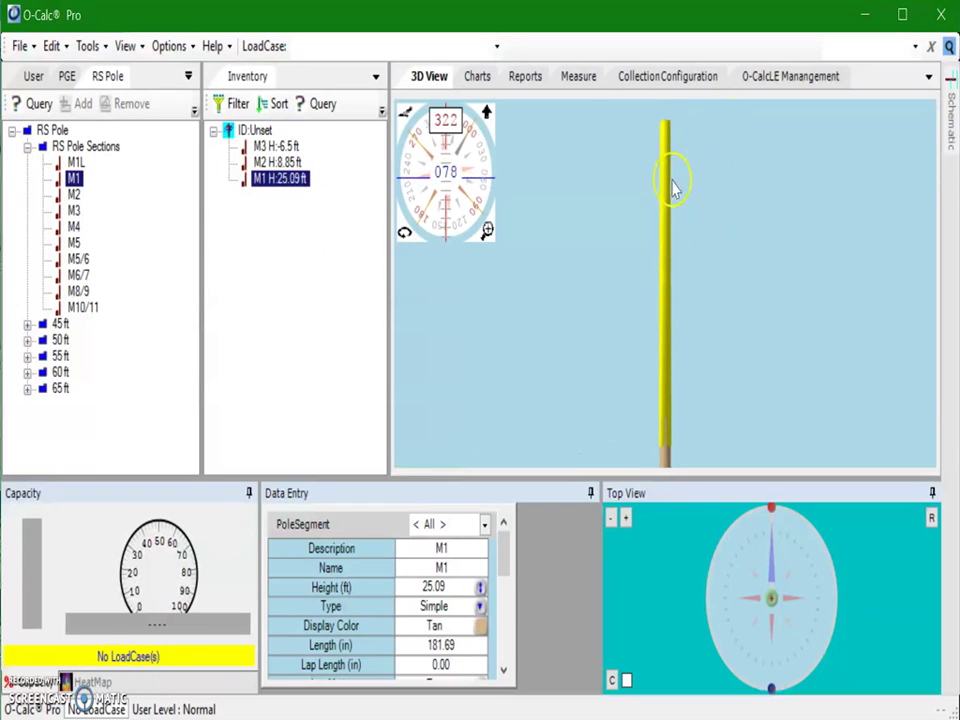
click(268, 185)
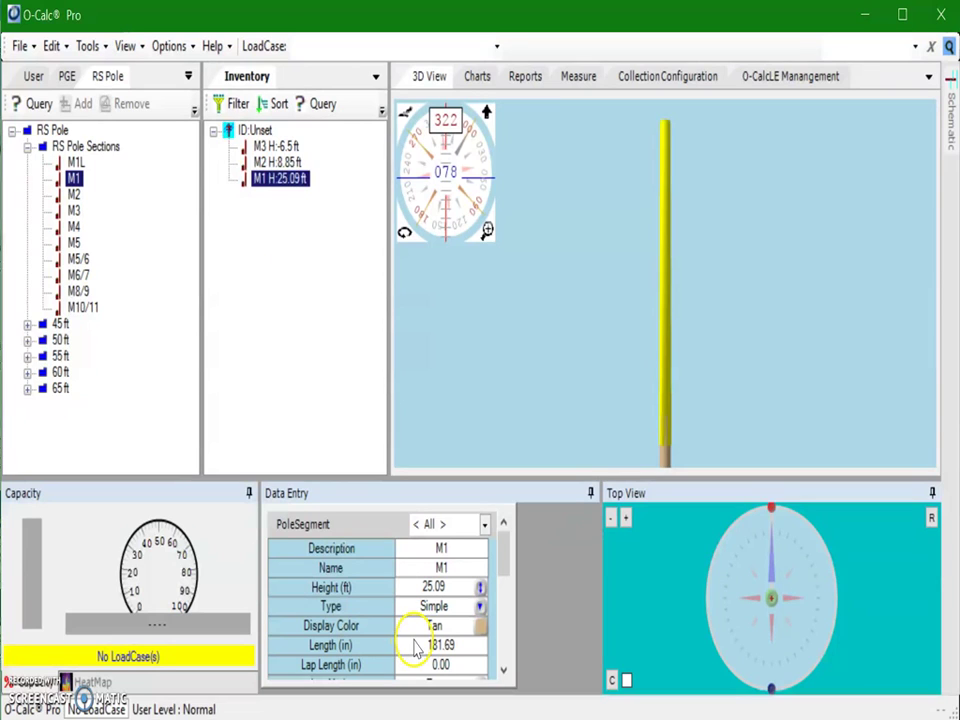
click(425, 648)
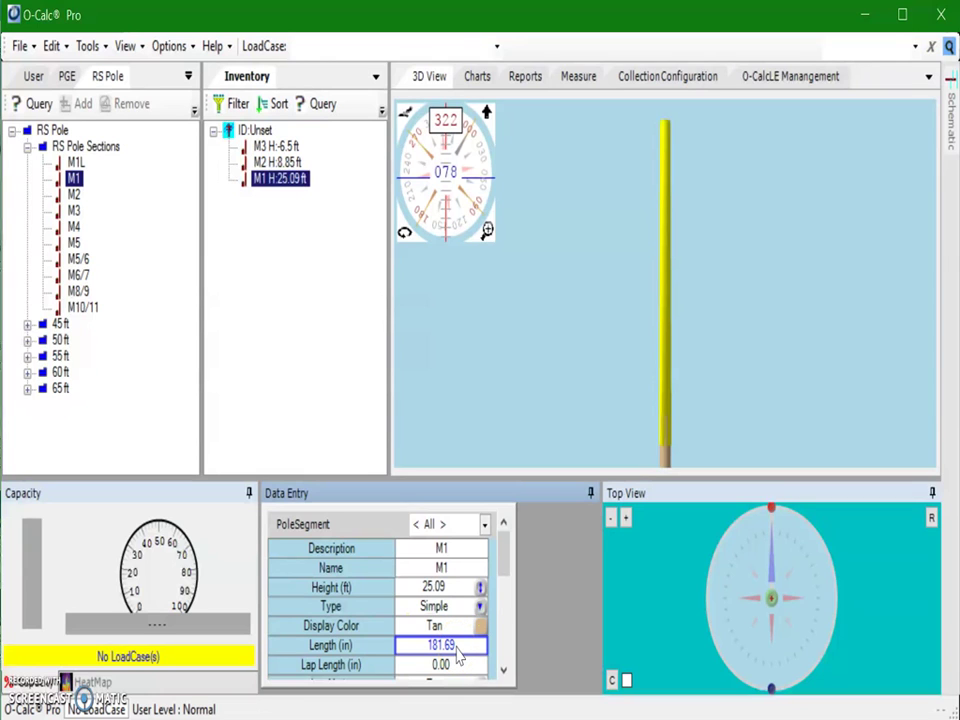
double_click(457, 655)
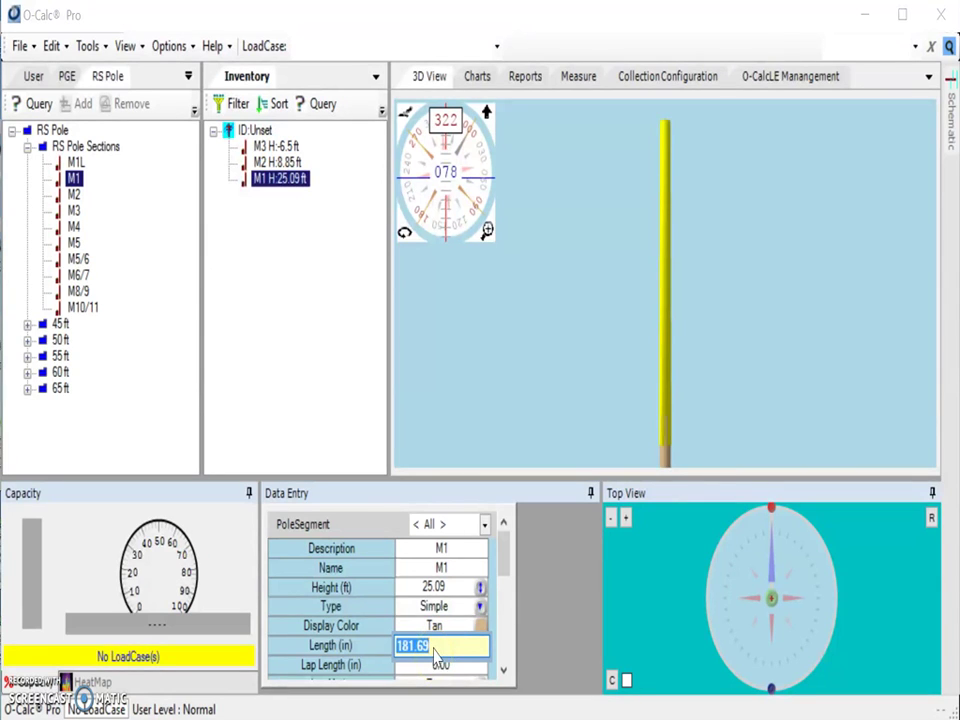
Shorten M1 to 180.49 in by evaluating the expression 181.69-1.2.
click(440, 655)
double_click(437, 650)
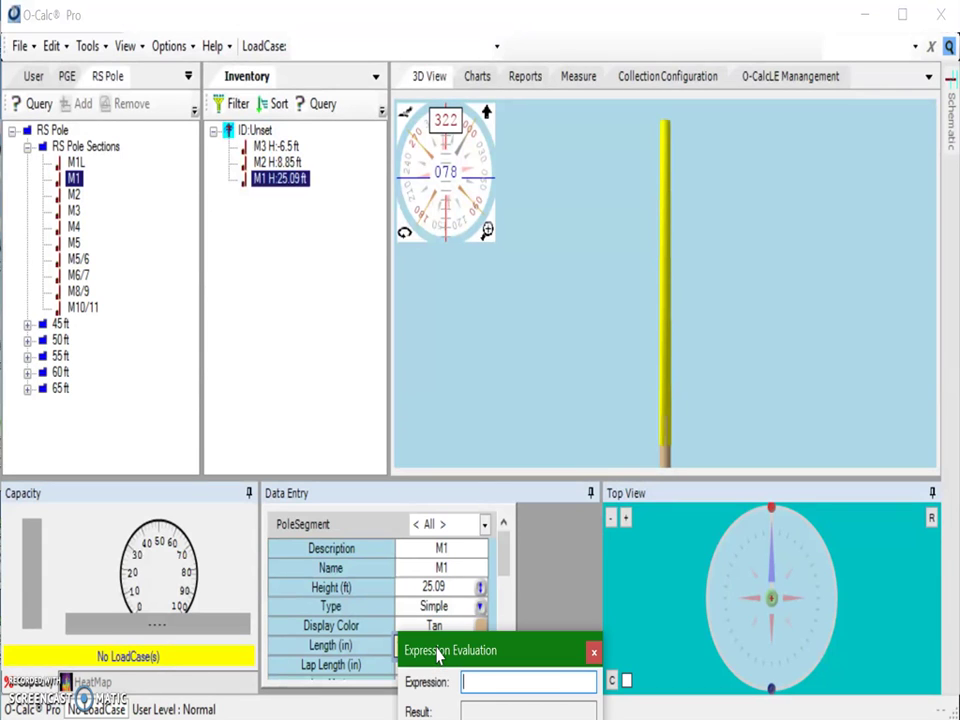
drag(437, 652, 565, 590)
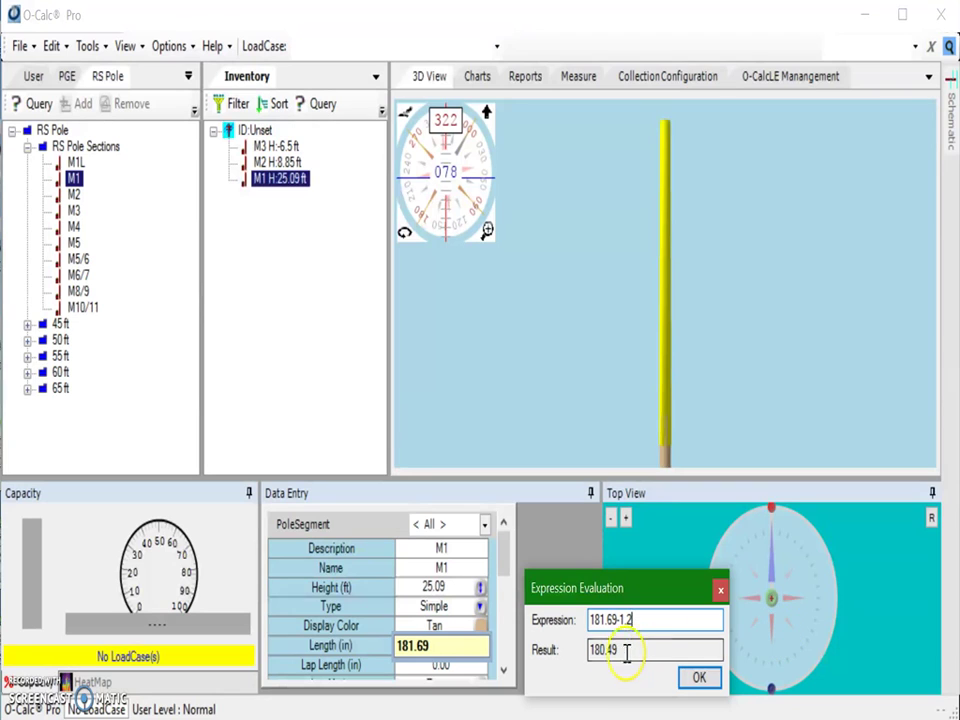
click(706, 678)
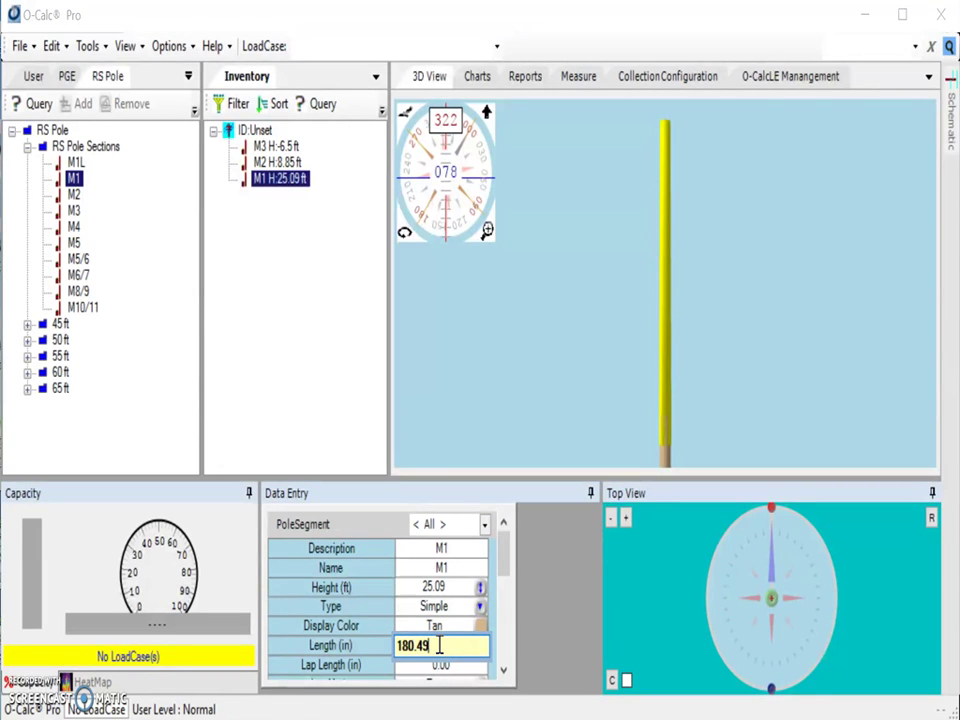
key(Return)
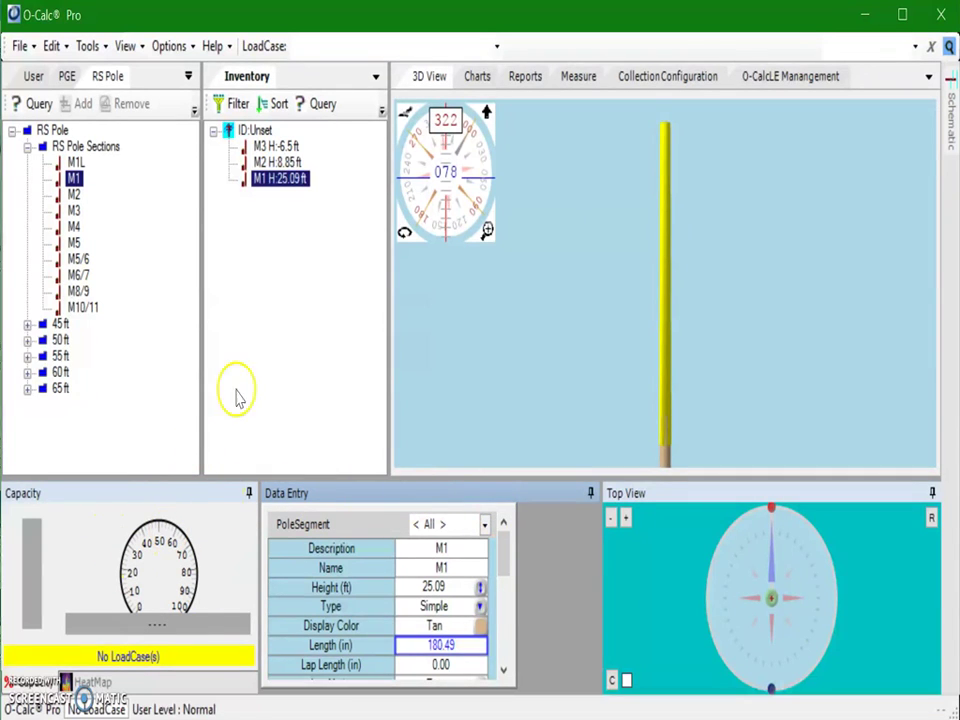
click(192, 79)
Apply the Master Catalog's NESC 12 (250B) Grade C, Heavy load case to the pole.
click(187, 80)
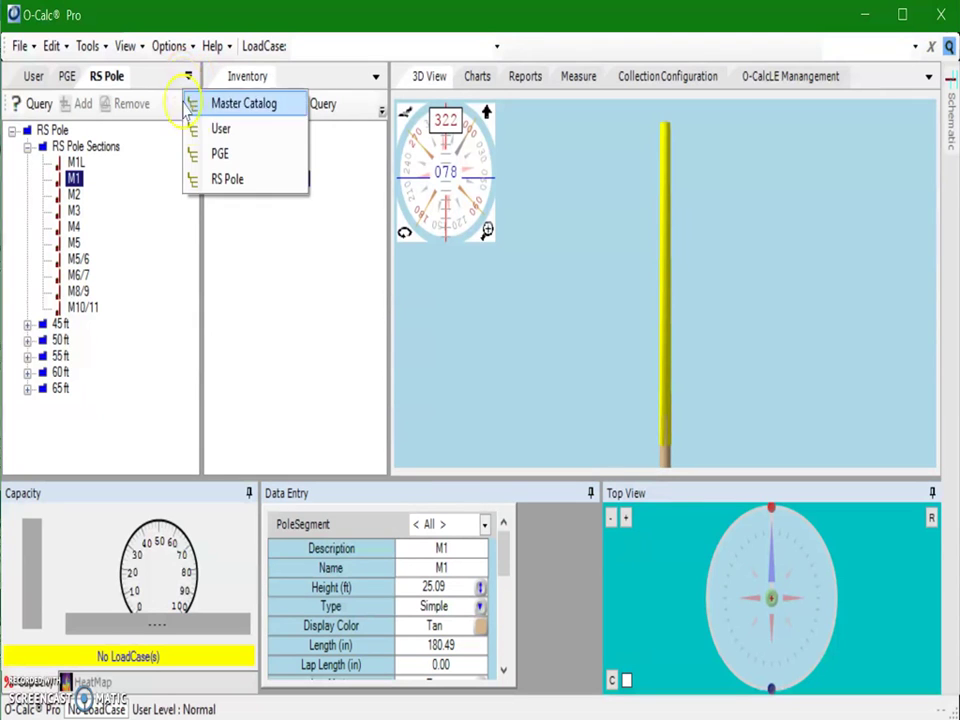
click(206, 102)
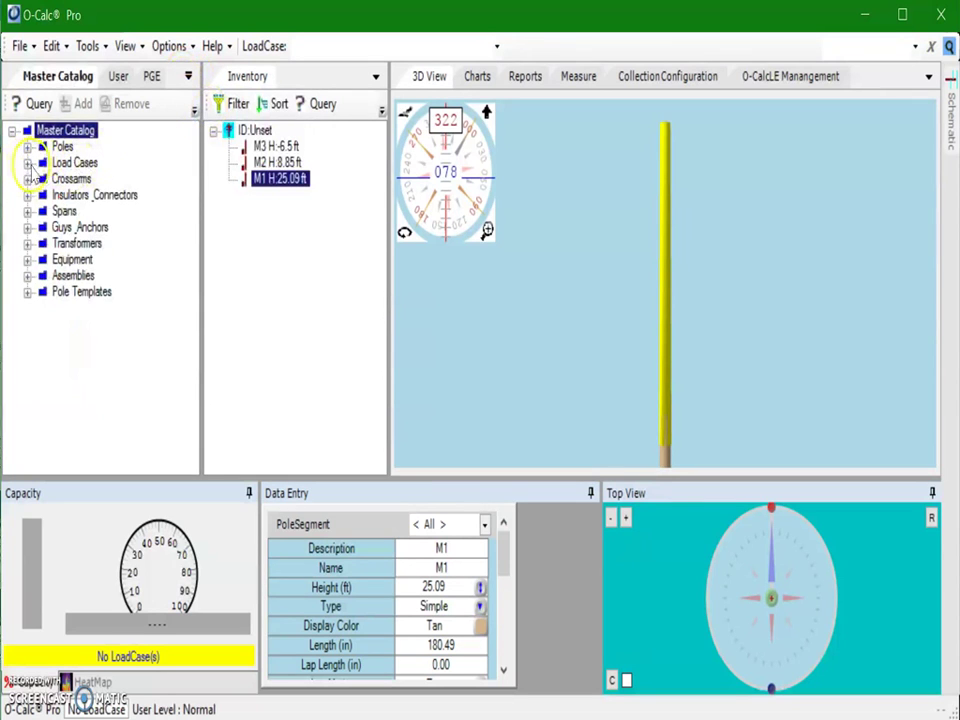
click(27, 162)
click(43, 179)
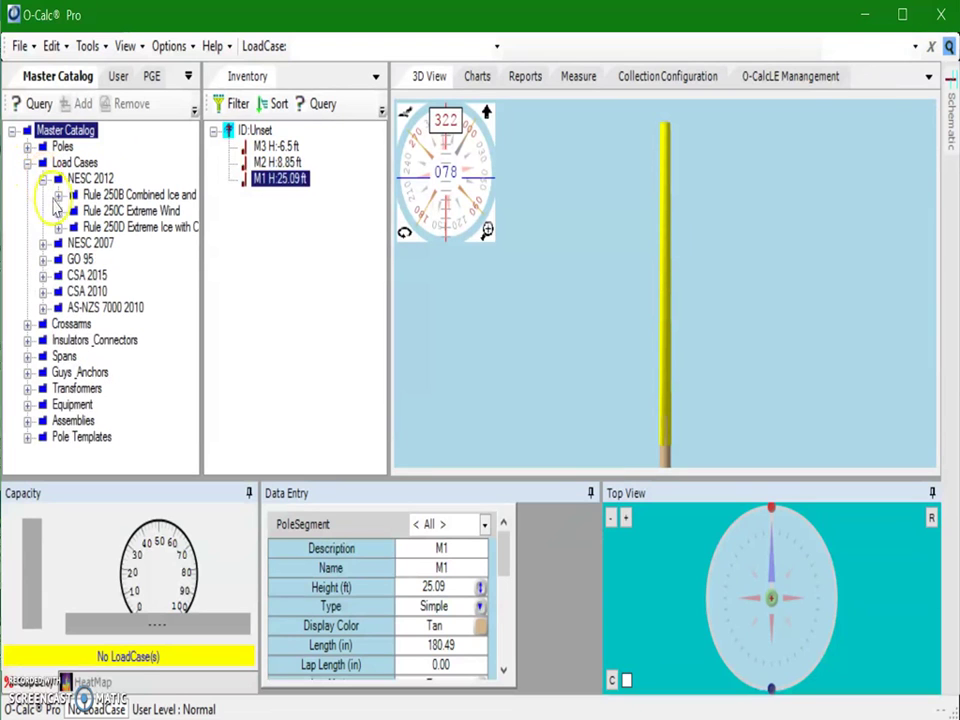
click(58, 195)
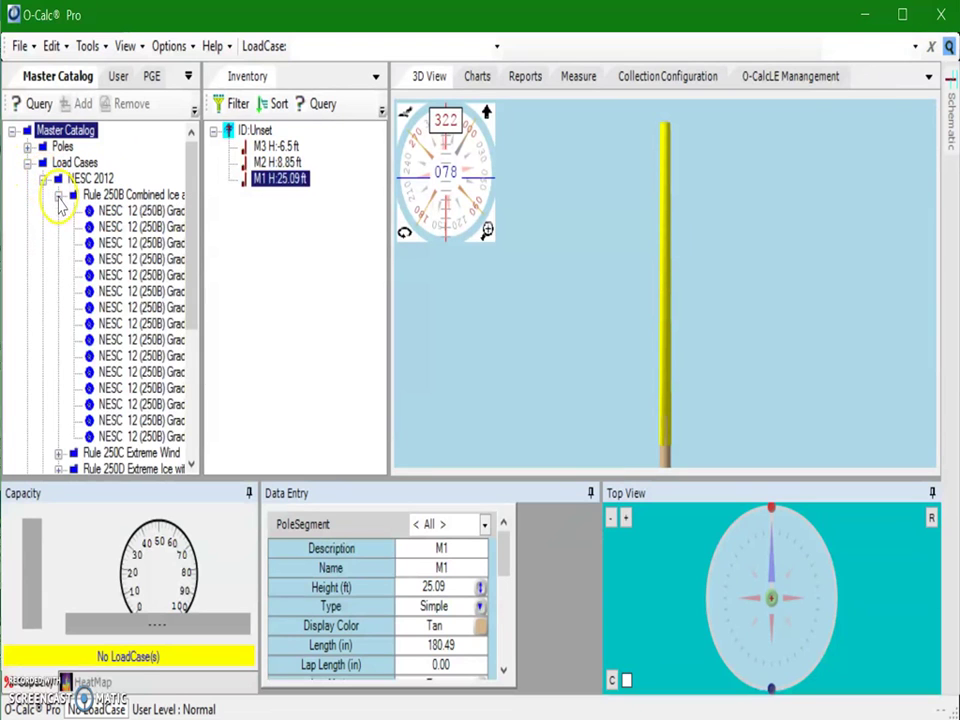
click(157, 325)
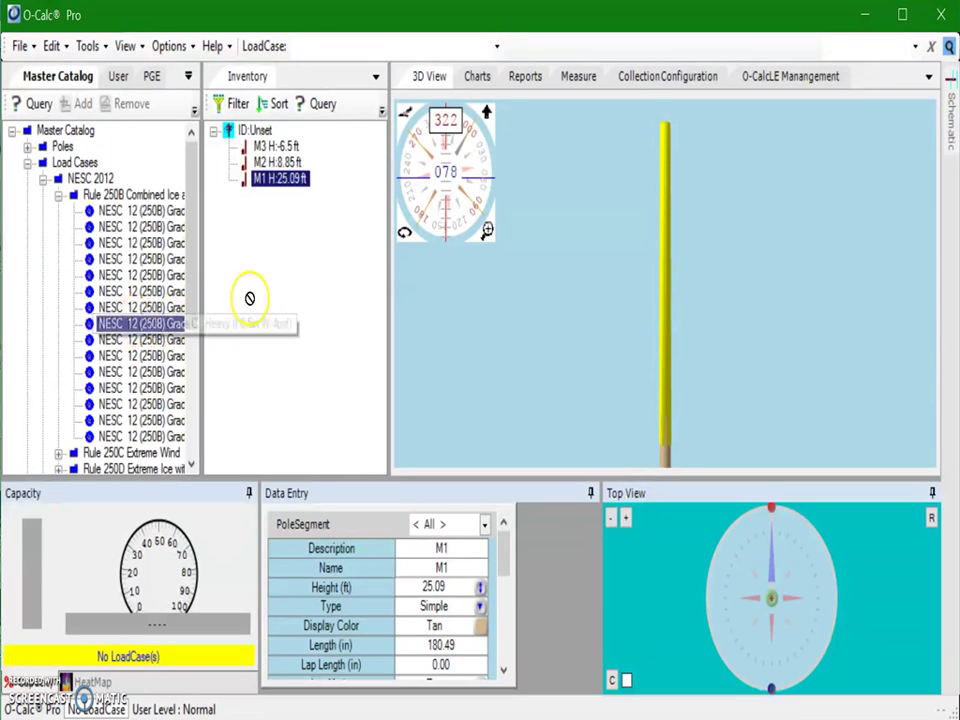
drag(265, 133, 258, 135)
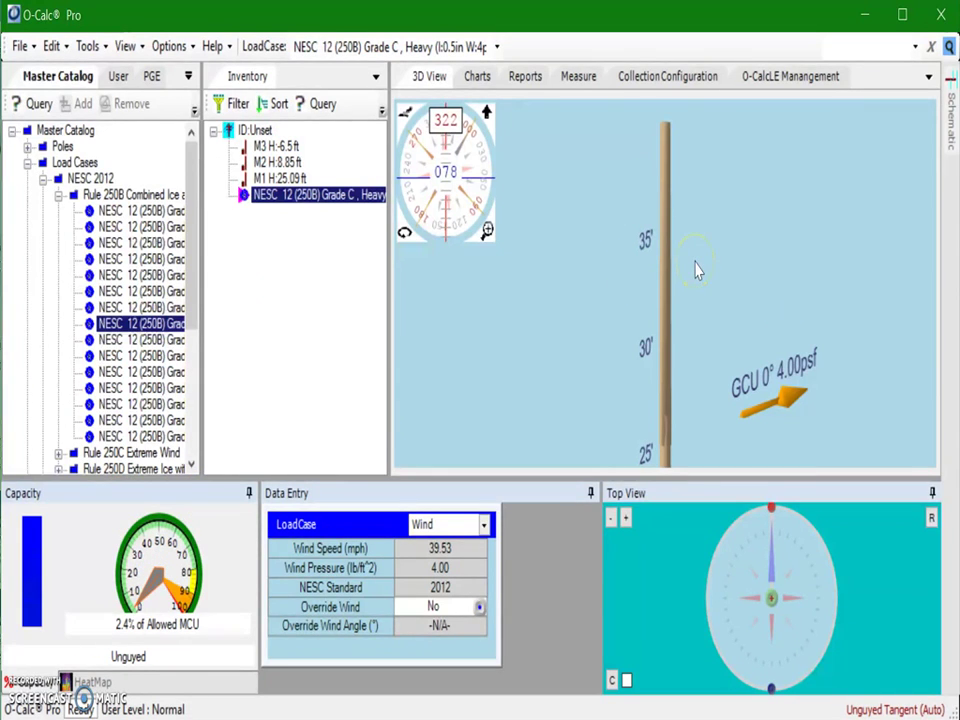
drag(812, 265, 754, 369)
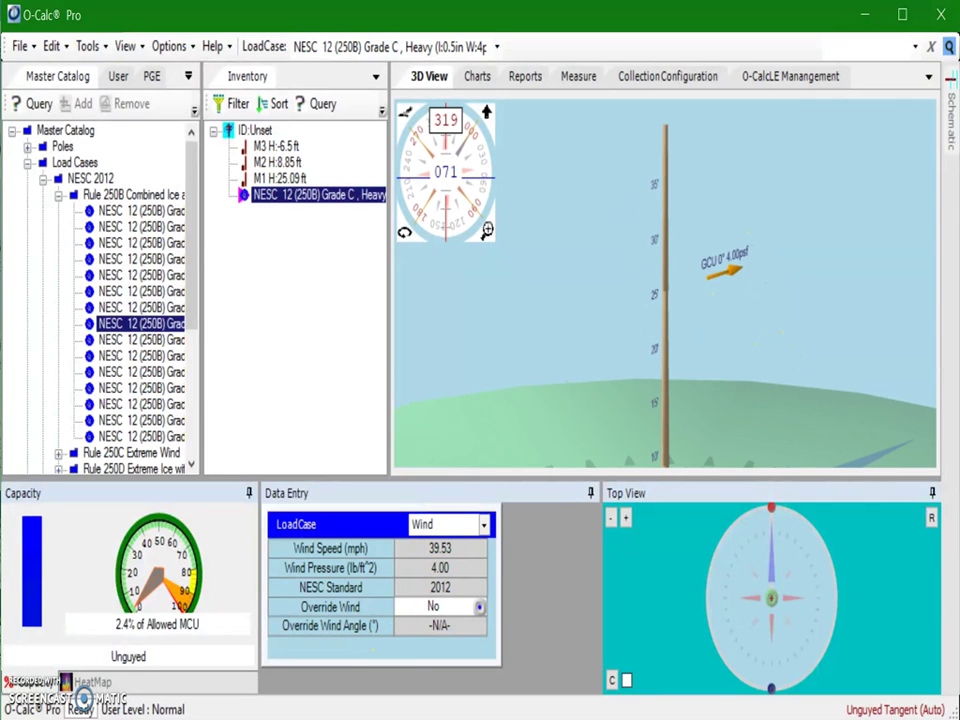
key(alt+Tab)
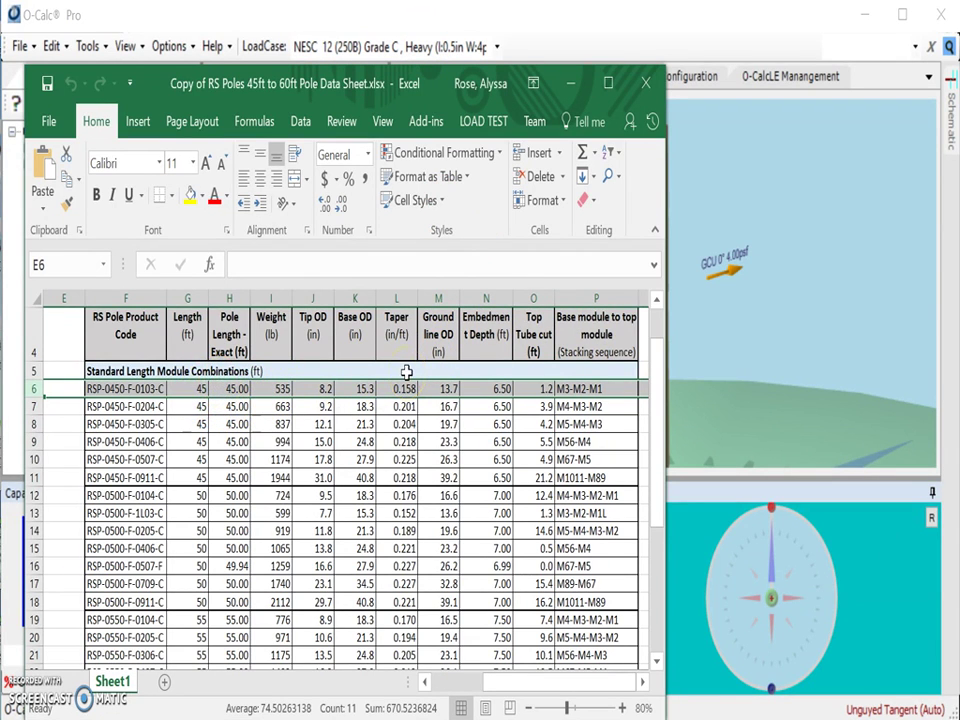
Review the RS pole data sheet in Excel, then minimize Excel to return to O-Calc Pro.
scroll(488, 386, down, 6)
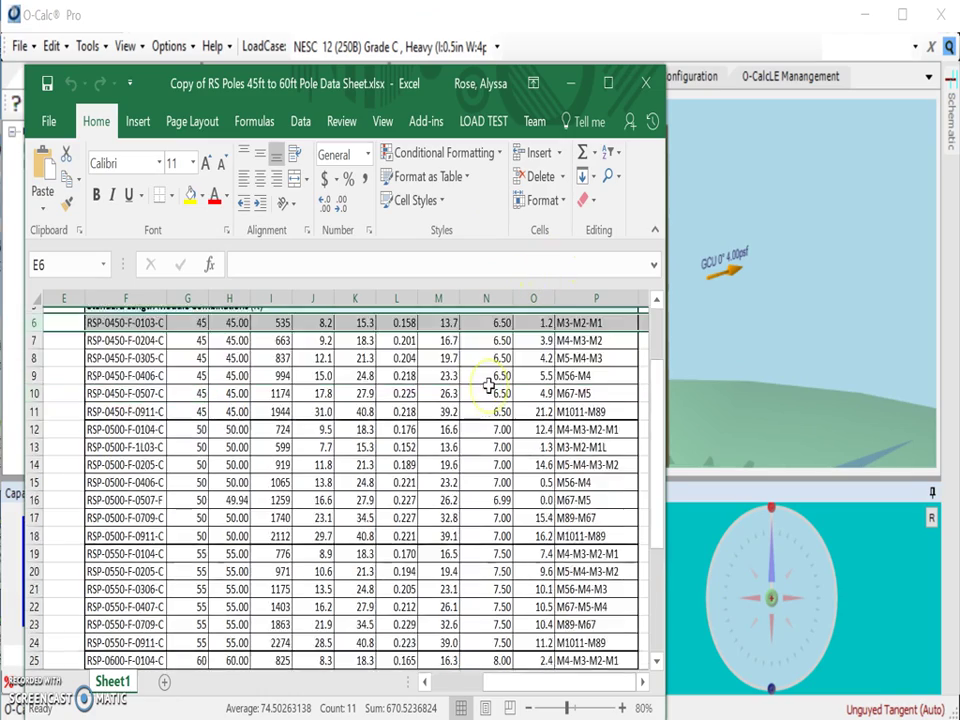
scroll(488, 386, up, 7)
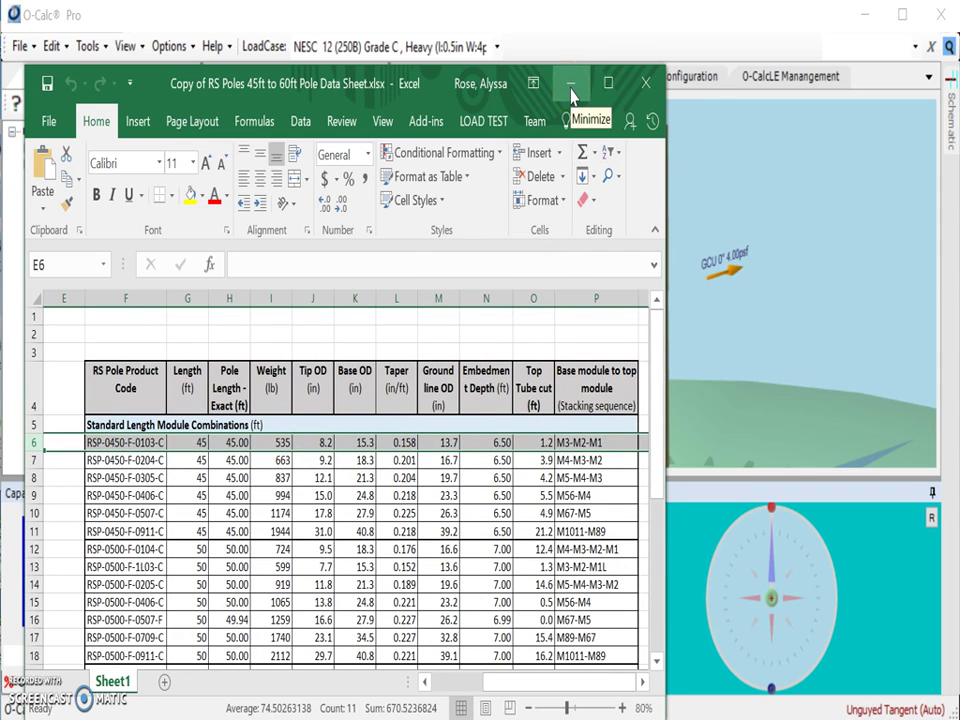
click(572, 95)
Switch to the RS Pole catalog and close the built pole without saving it.
click(188, 76)
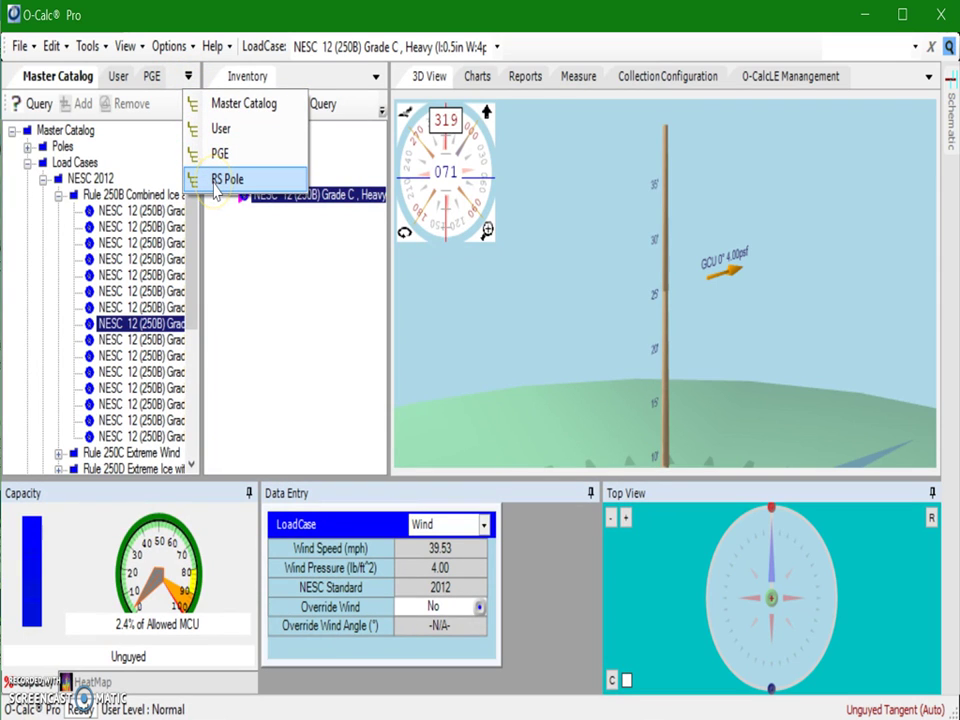
click(215, 182)
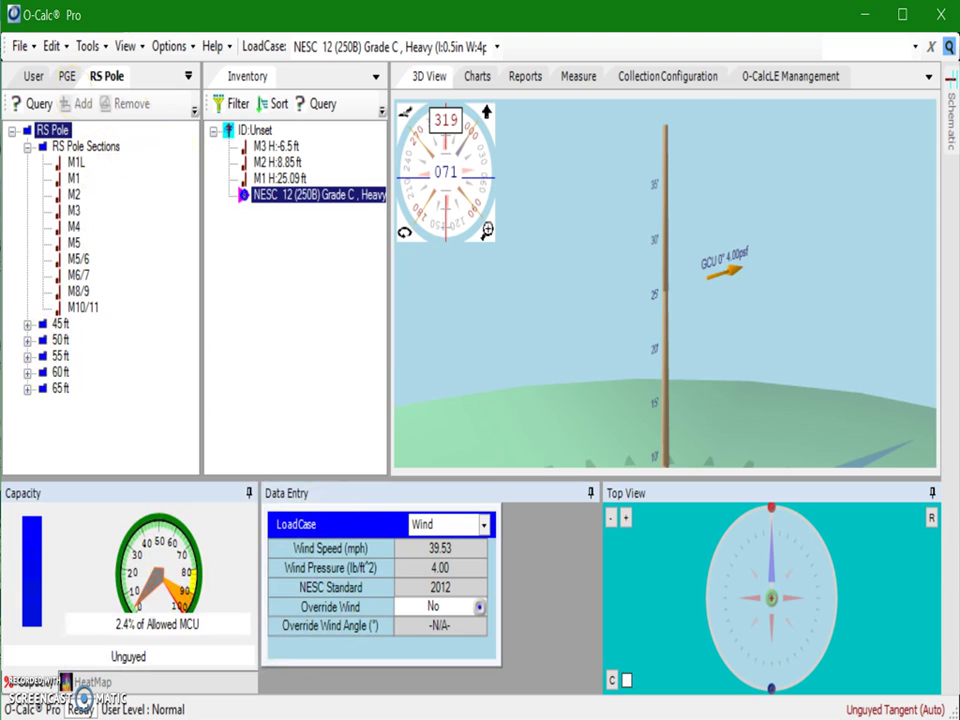
click(20, 47)
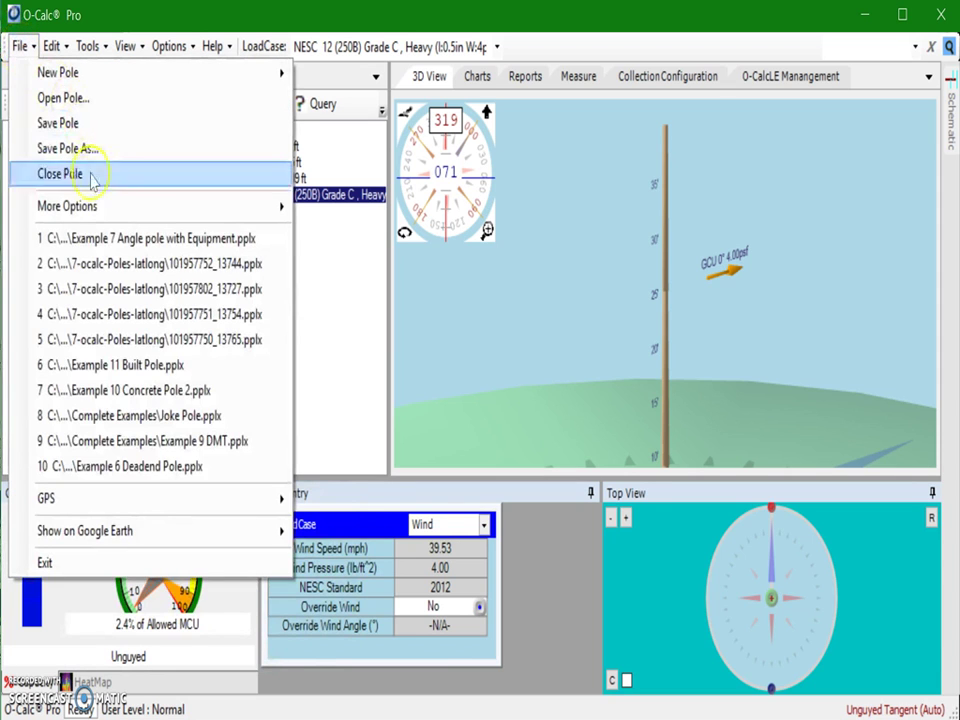
click(91, 173)
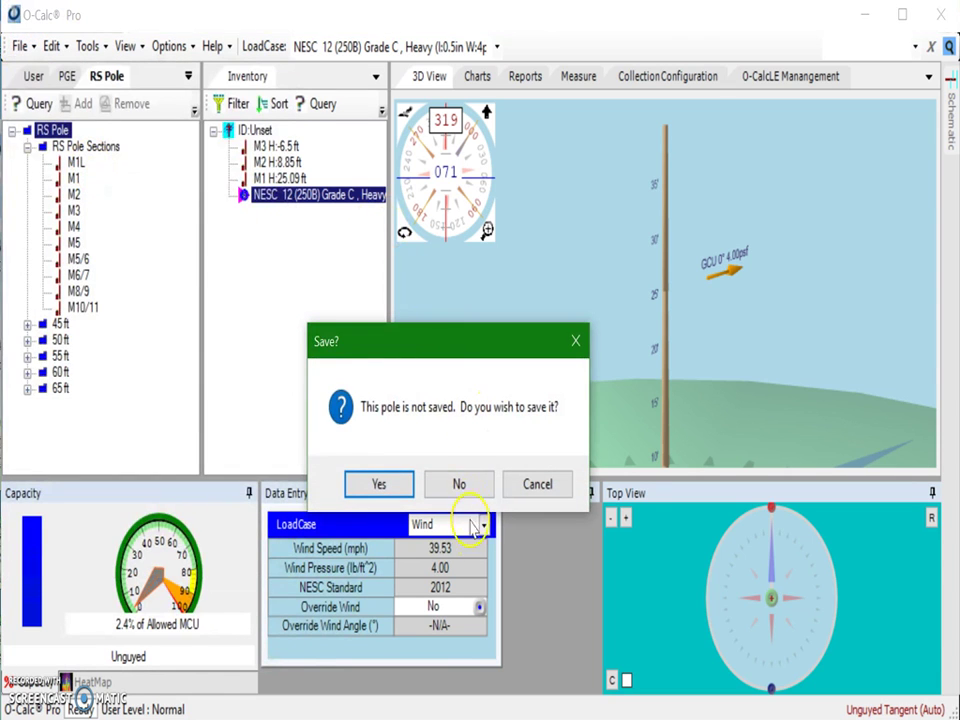
click(466, 486)
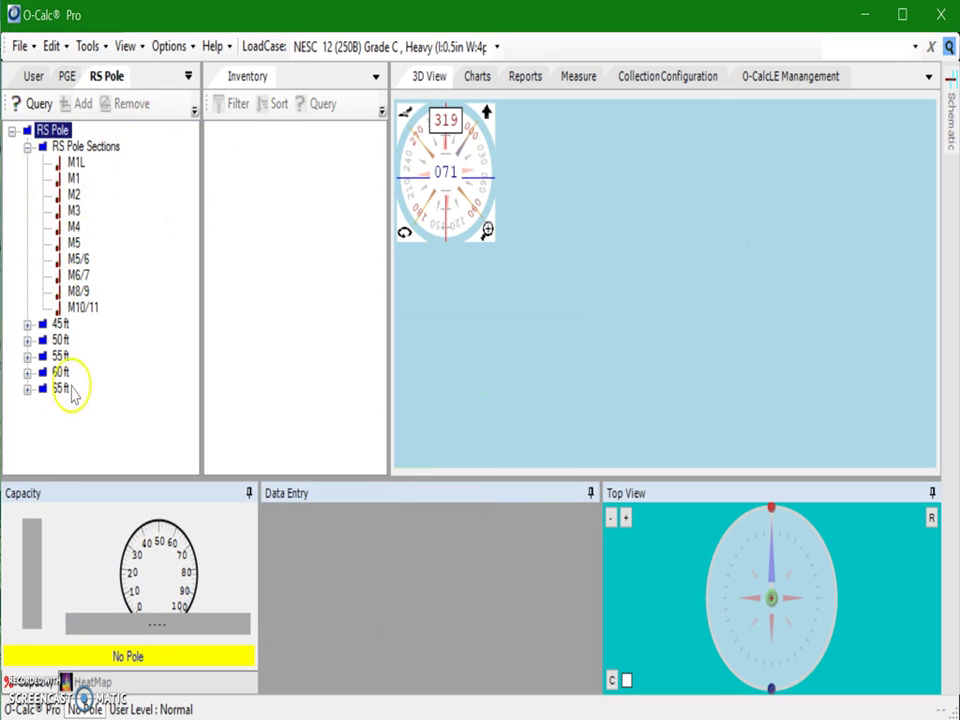
Create a new pole from the 50 ft RSP-0500-F-0104-C template, accepting the missing load case notice.
click(28, 340)
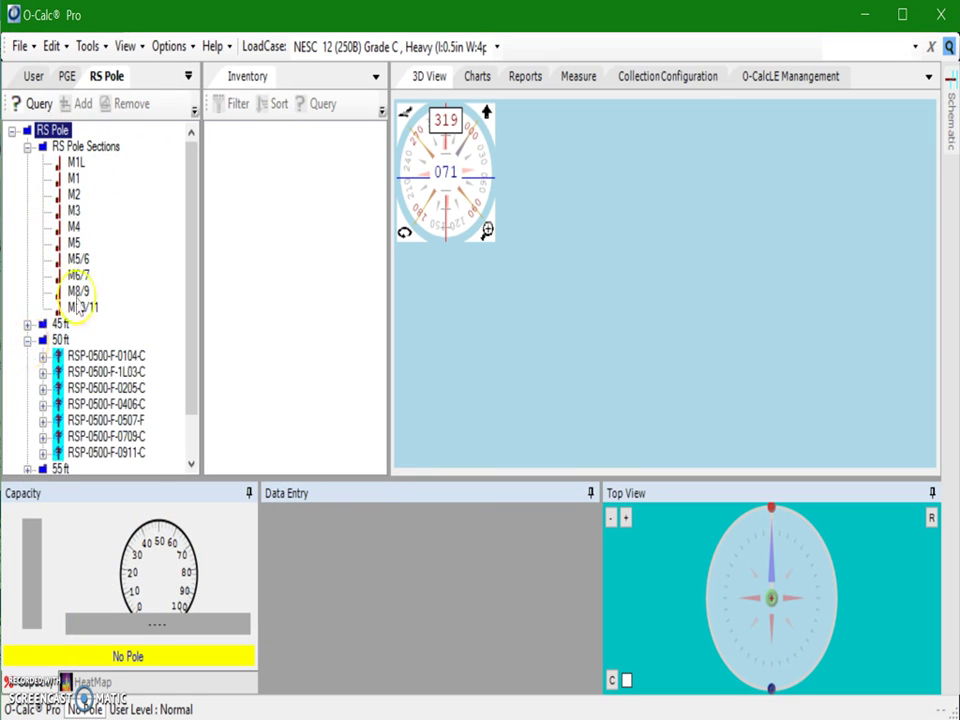
click(100, 356)
drag(113, 363, 449, 381)
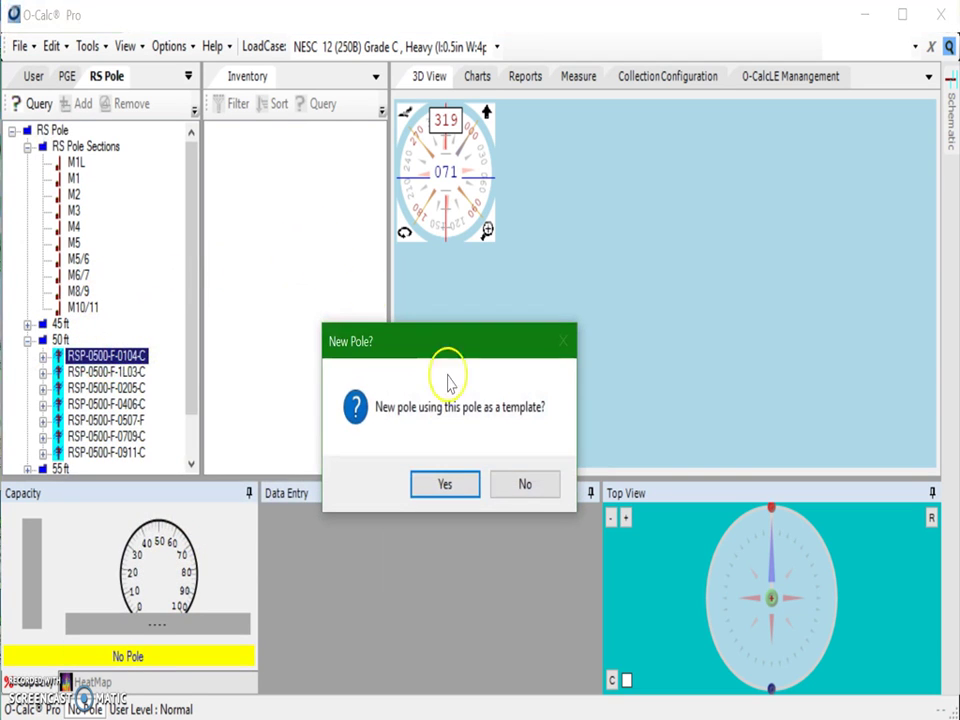
click(436, 483)
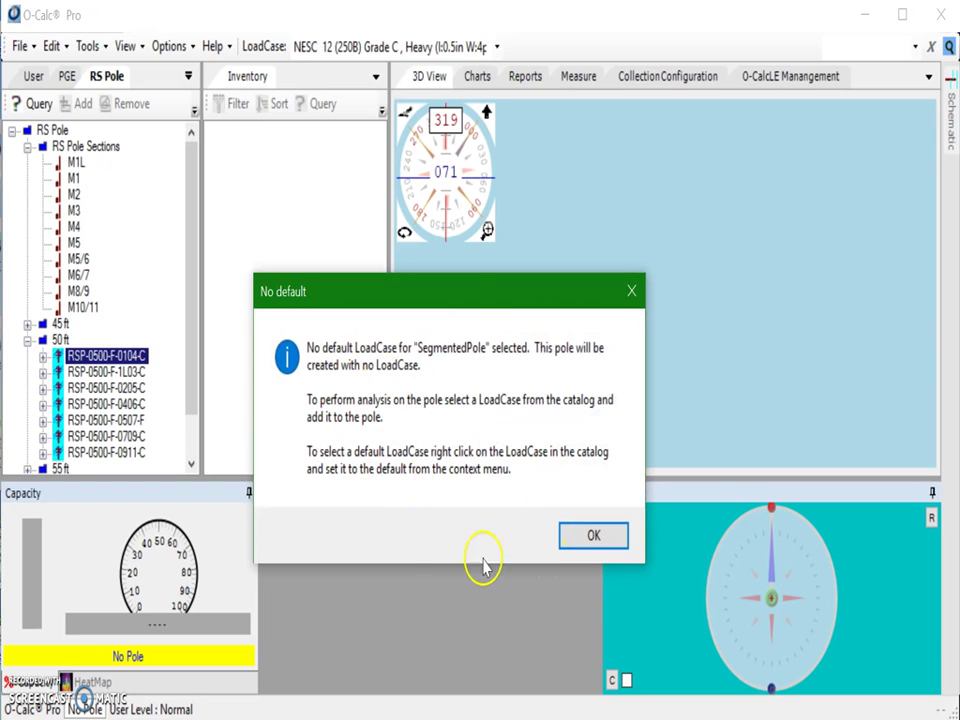
click(594, 535)
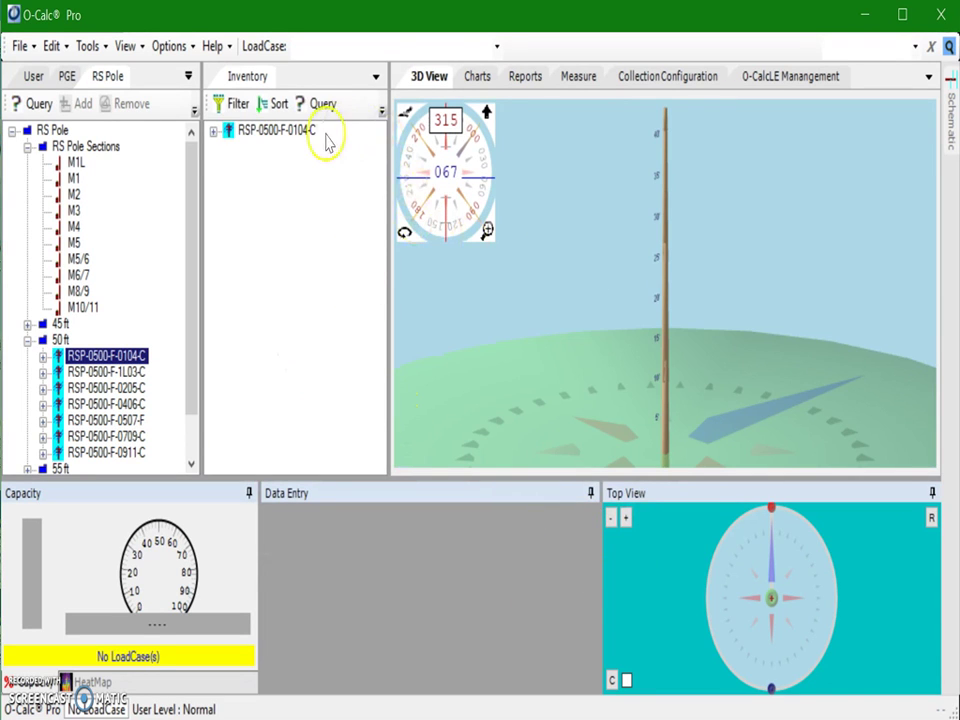
Expand the inventory to list sections M4, M3, M2 and M1, and orbit the new pole.
mouse_move(345, 130)
click(381, 110)
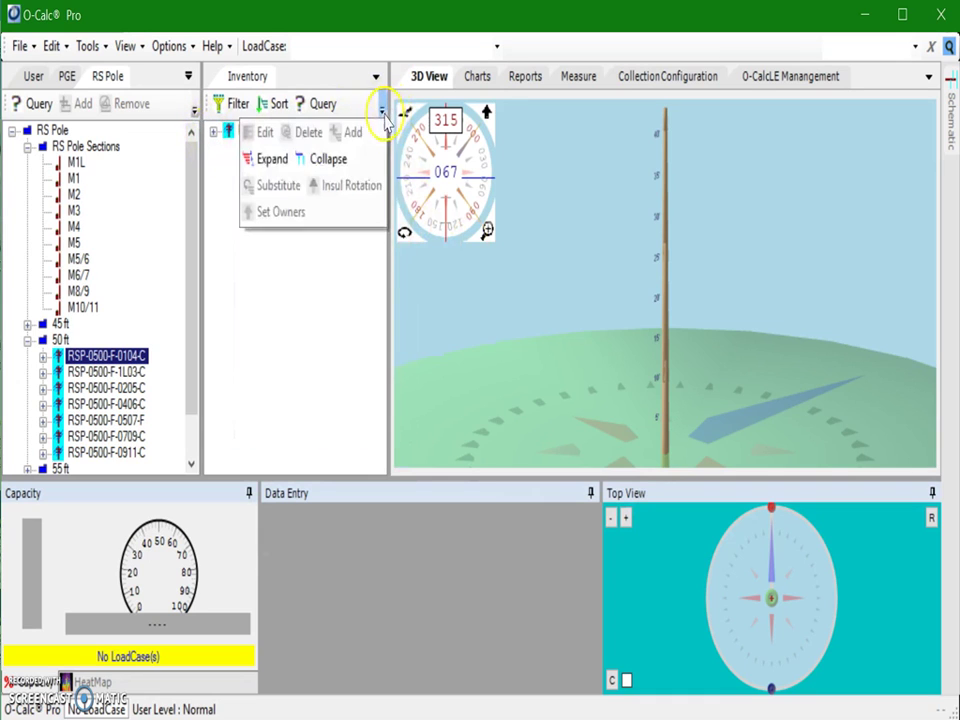
click(287, 162)
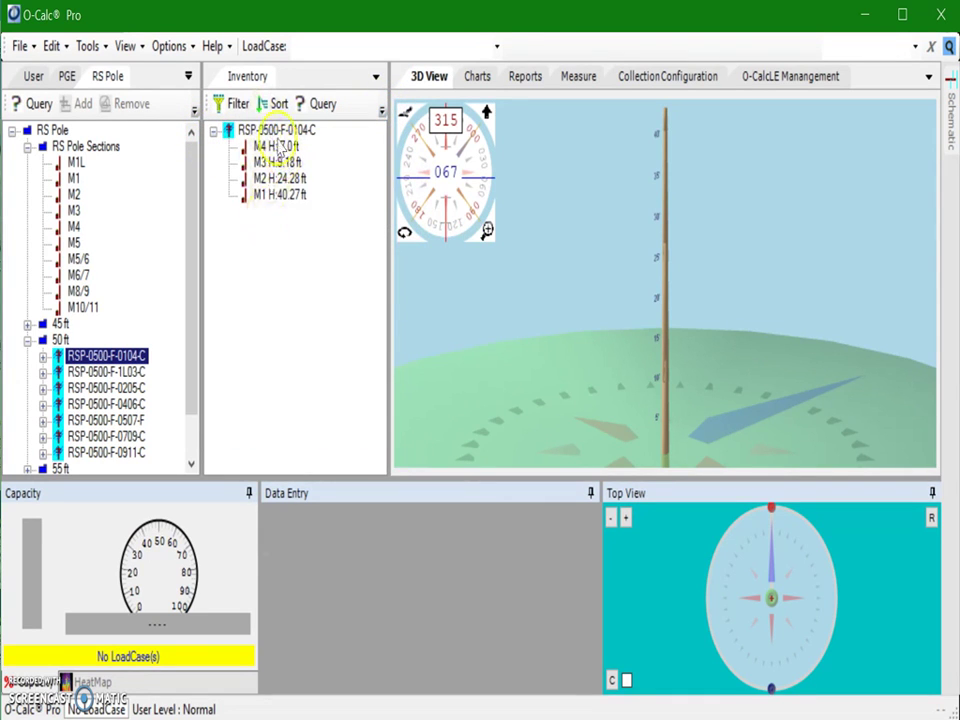
drag(635, 393, 595, 330)
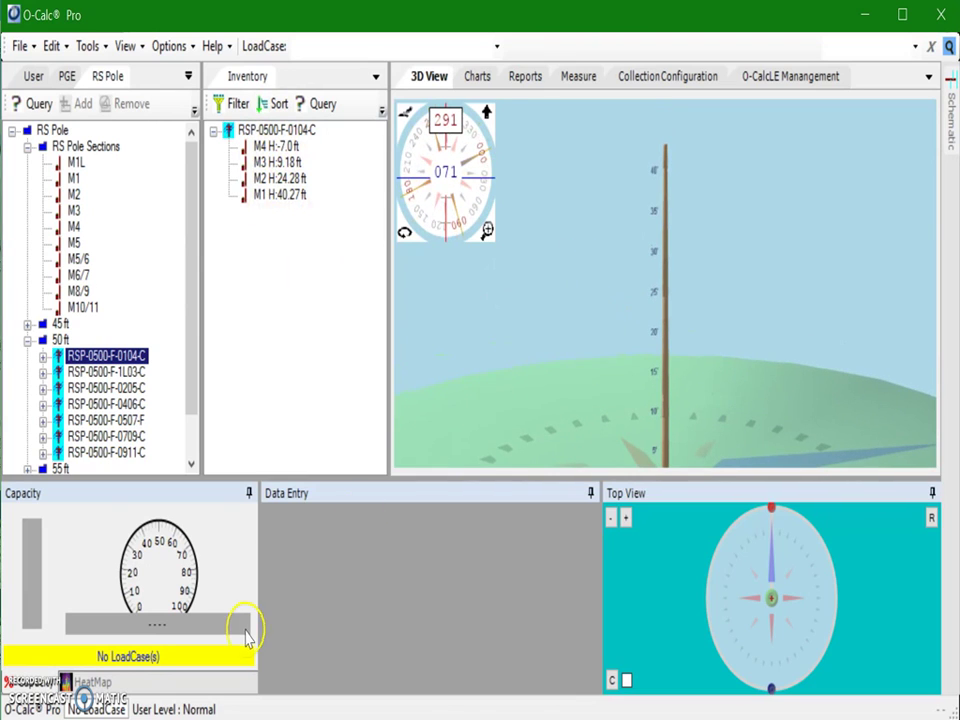